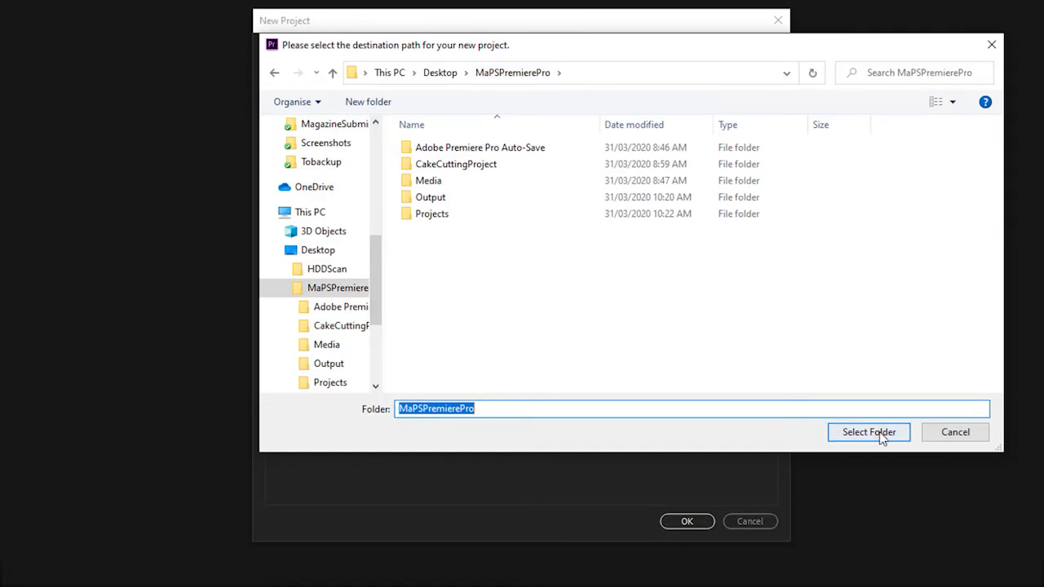
- Create the project MaPS Refresh Sesh in the Desktop folder MaPSPremierePro
left_click(877, 432)
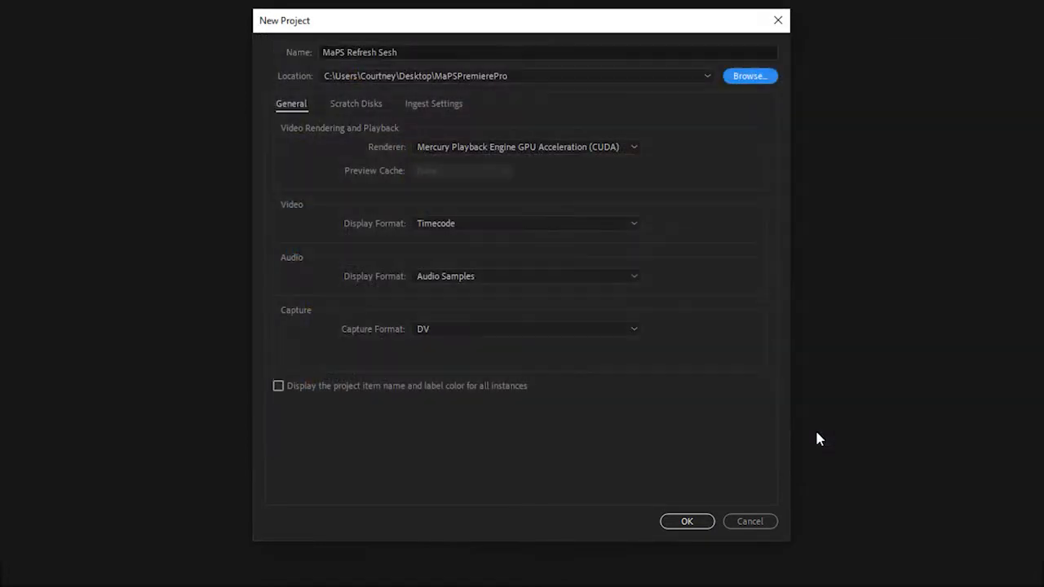
left_click(698, 527)
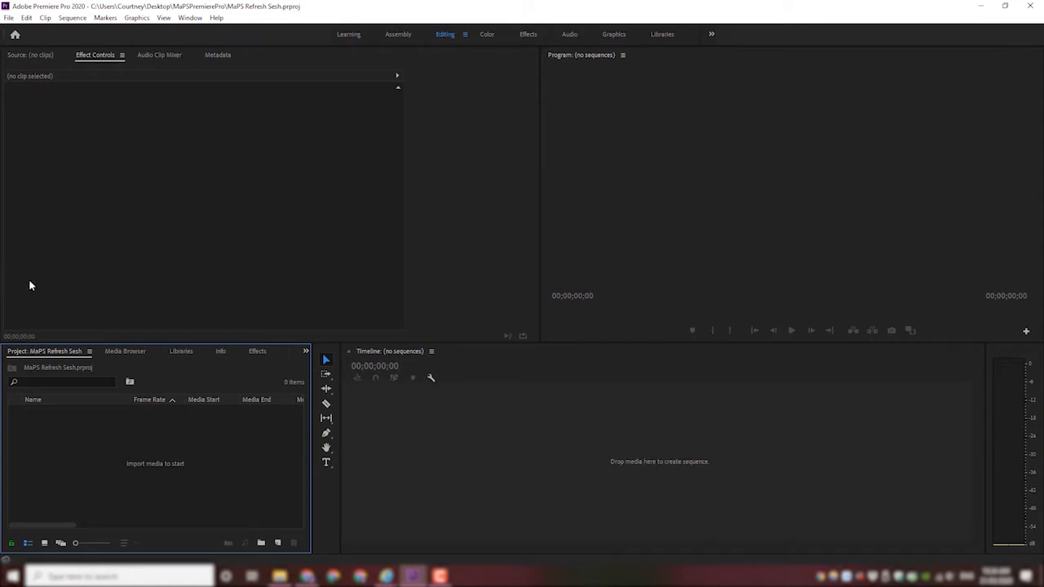
- Reset the Editing workspace to its saved layout and dock the Project panel beside the Source monitor, above the Media Browser
left_click_drag(29, 262, 22, 231)
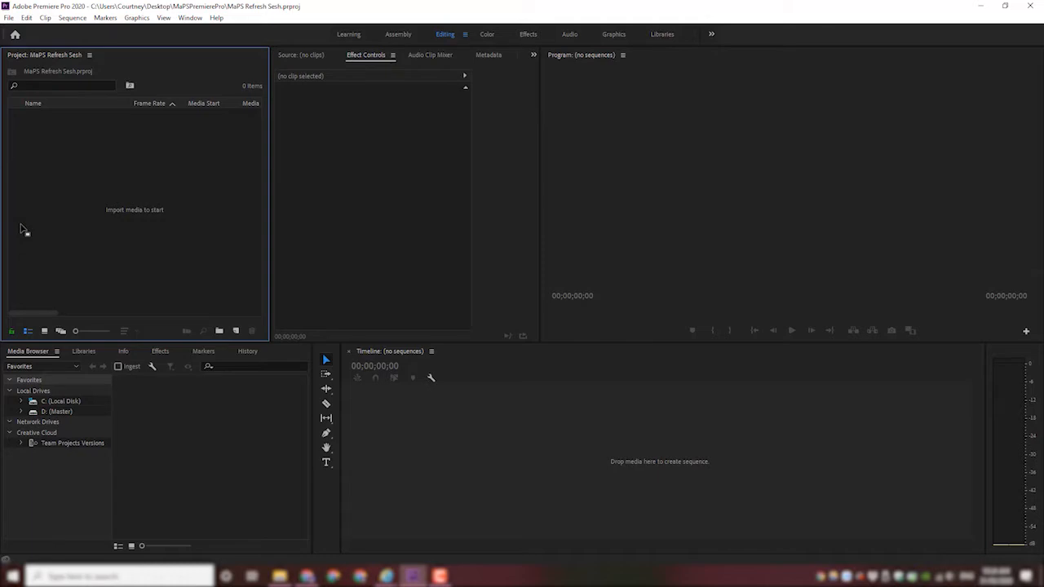
left_click(190, 17)
mouse_move(190, 33)
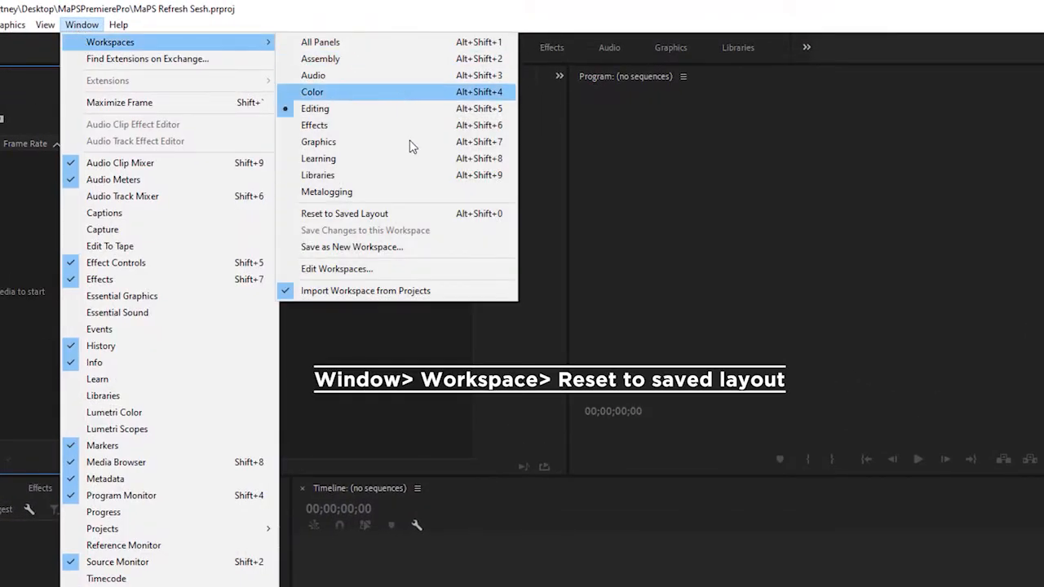
left_click(410, 215)
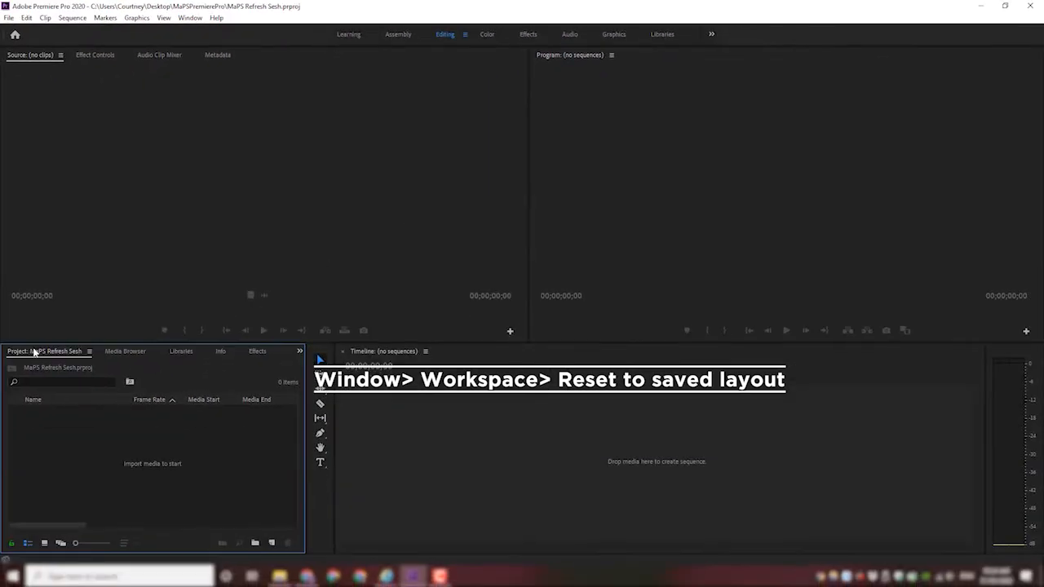
left_click_drag(32, 351, 16, 277)
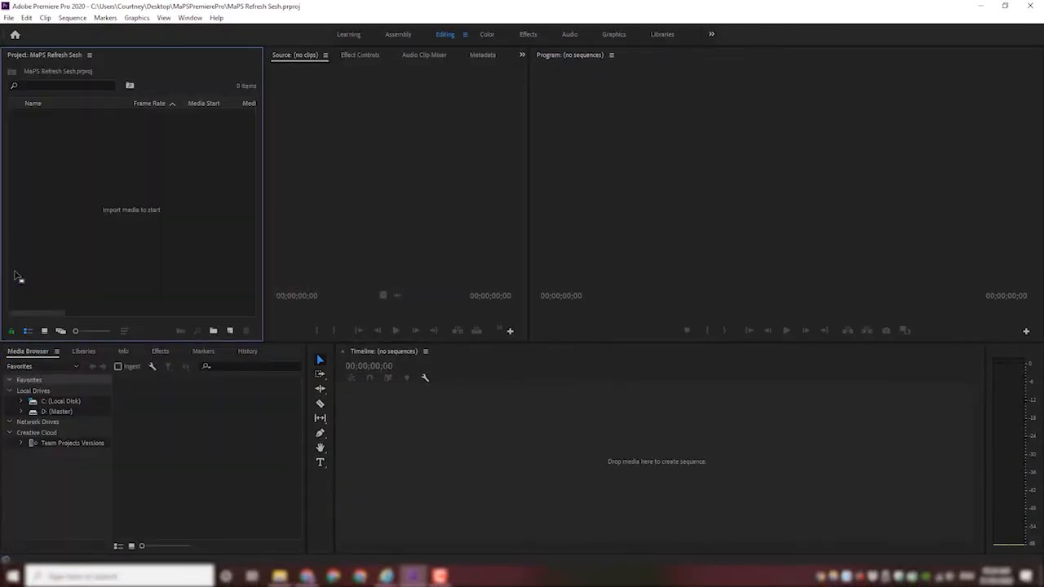
- Import P1440533.MP4, P1440535.MP4 and Smooth Cooking Jazz_medium_4.mp3 from the Media folder into the project
right_click(75, 169)
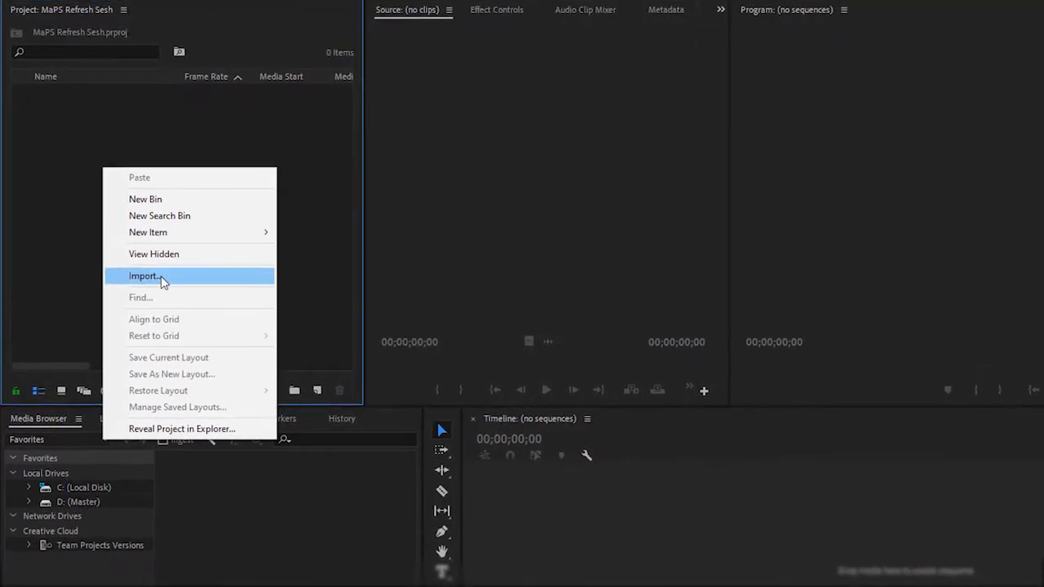
left_click(9, 18)
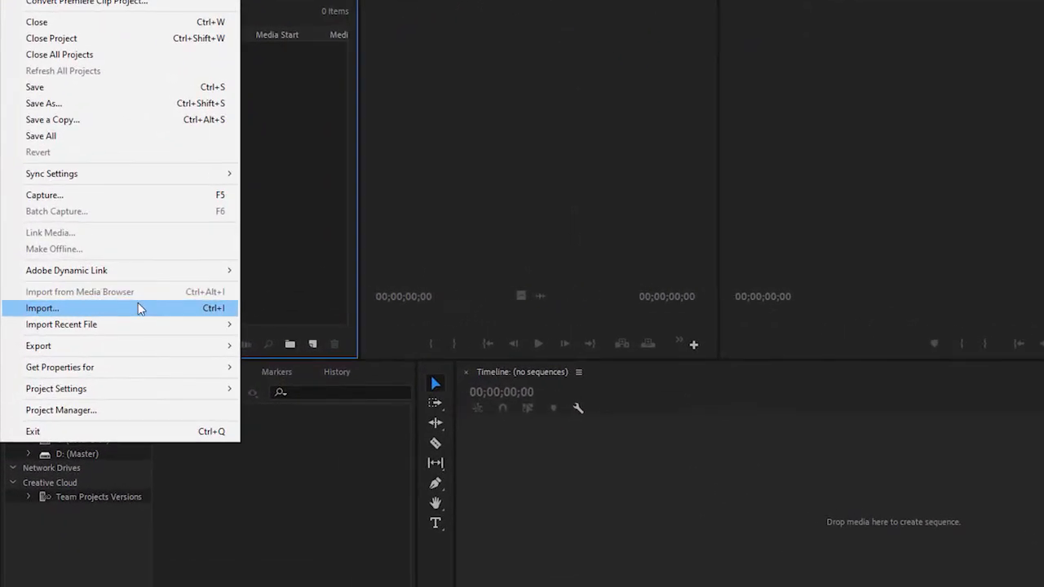
left_click(221, 308)
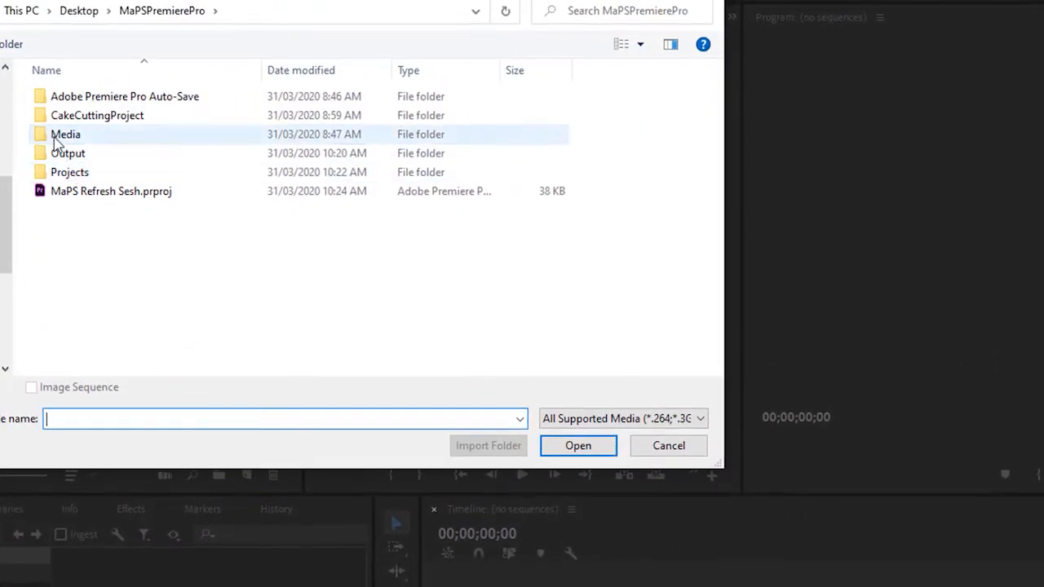
double_click(56, 142)
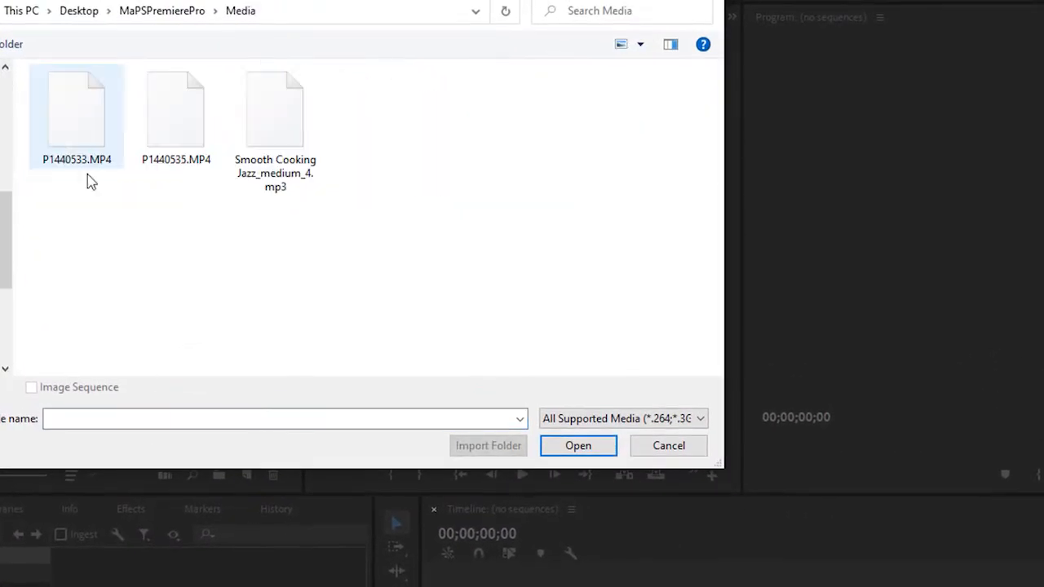
left_click_drag(344, 227, 93, 158)
left_click(579, 446)
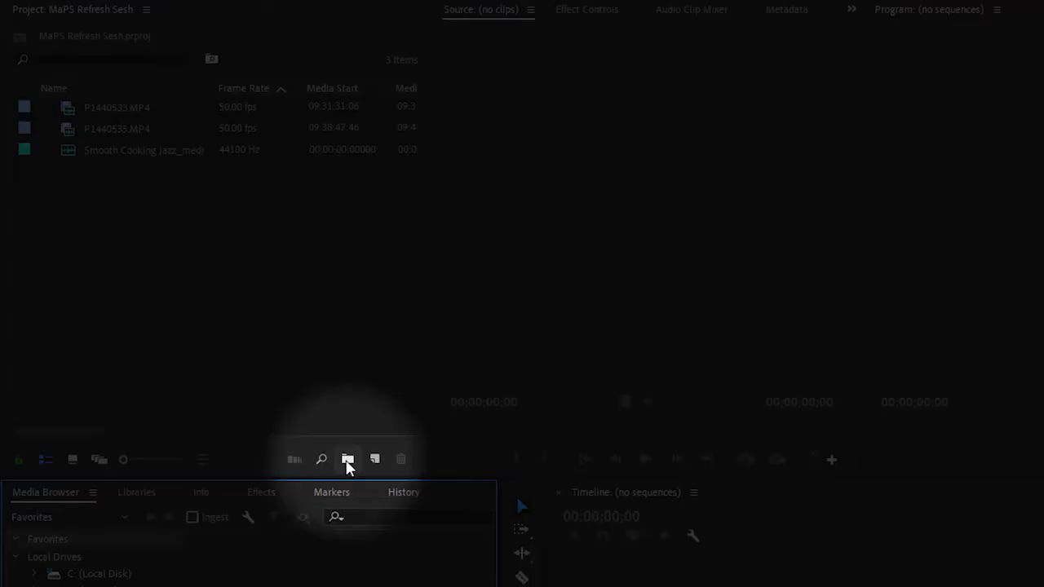
- Create a bin named Footage and move both MP4 clips into it
left_click(243, 359)
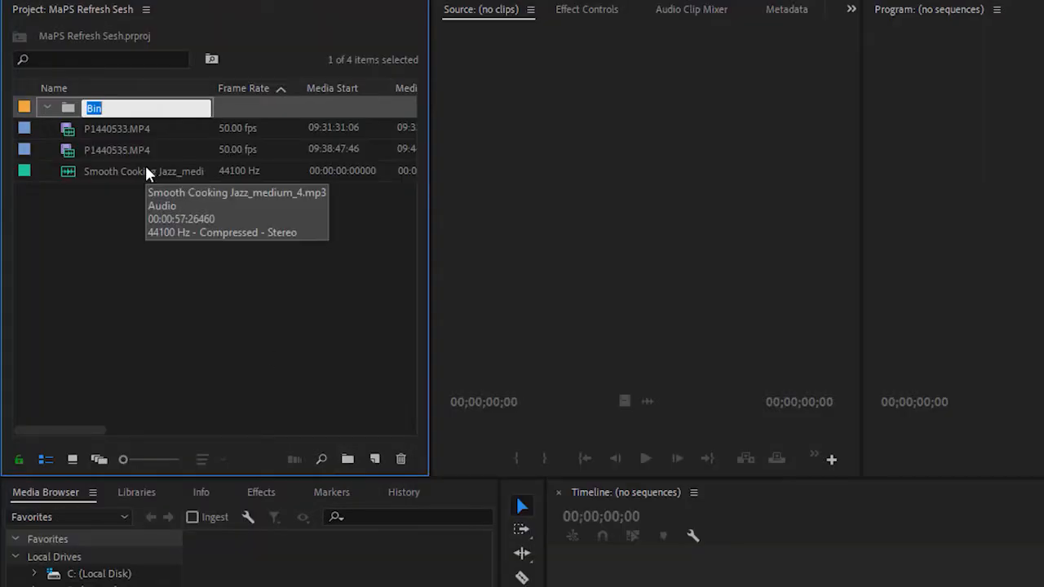
type("Footage")
key("Return")
left_click(97, 124)
left_click(97, 145, "shift")
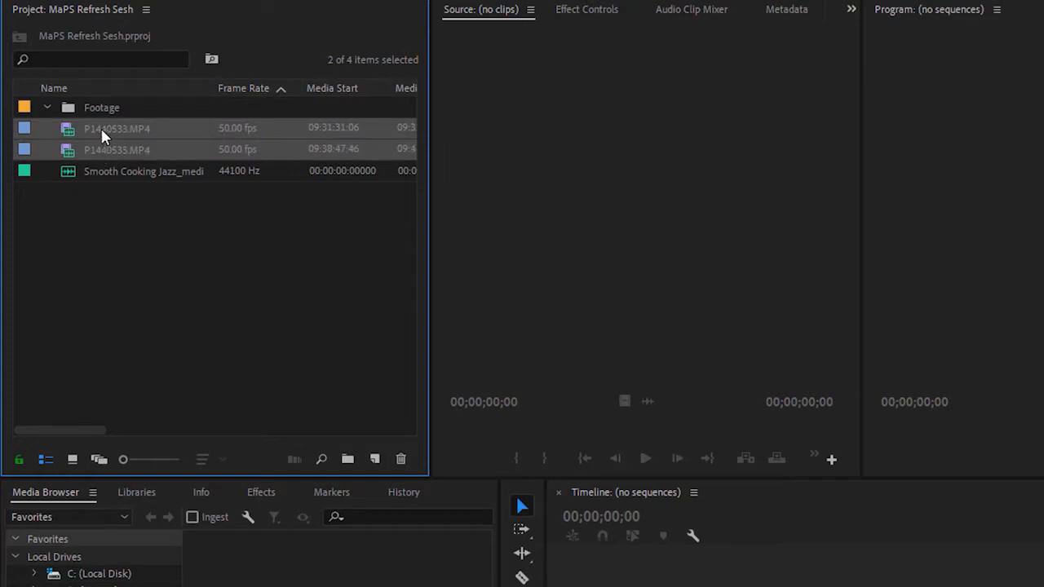
left_click_drag(100, 126, 102, 110)
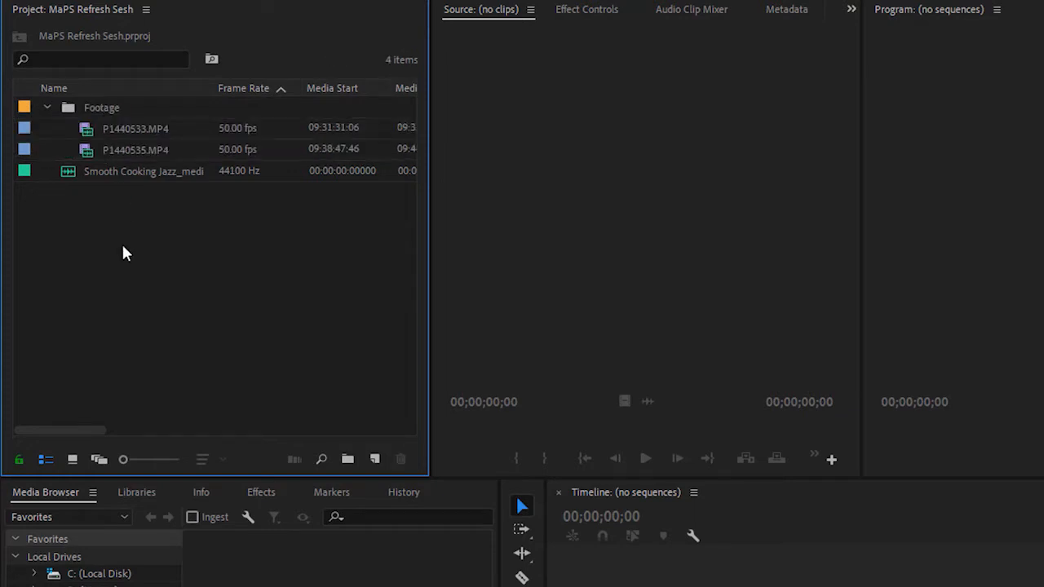
- Create a bin named Music and move the Smooth Cooking Jazz audio file into it
left_click(346, 459)
left_click(141, 354)
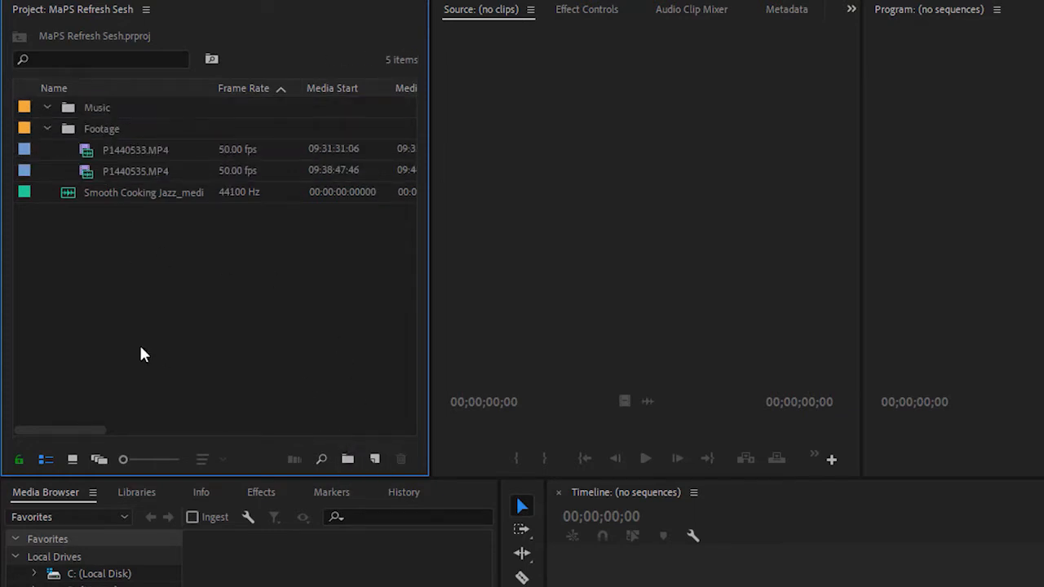
left_click_drag(105, 193, 113, 109)
left_click(48, 106)
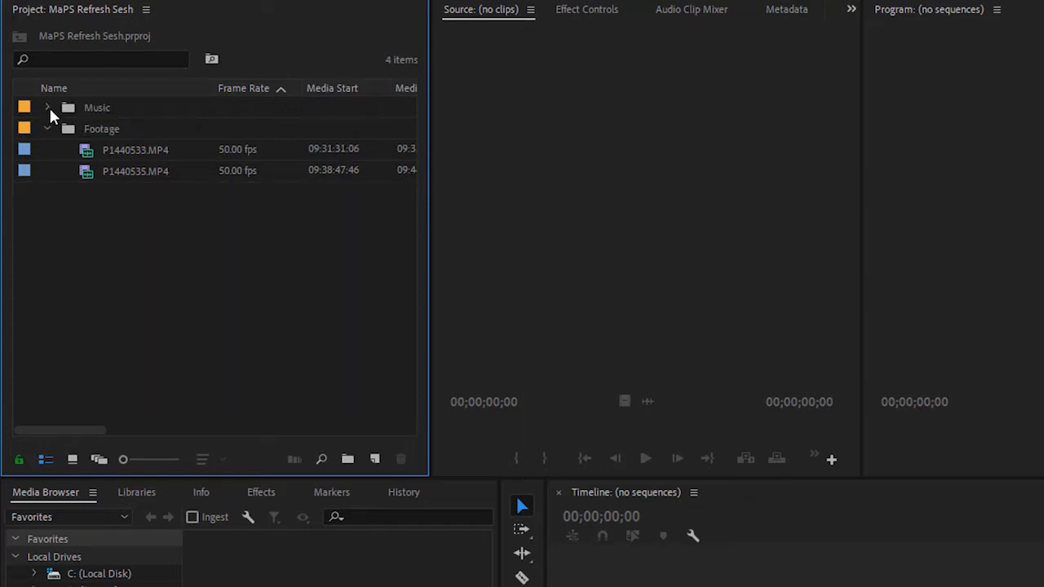
left_click(46, 129)
left_click(46, 129)
left_click(48, 108)
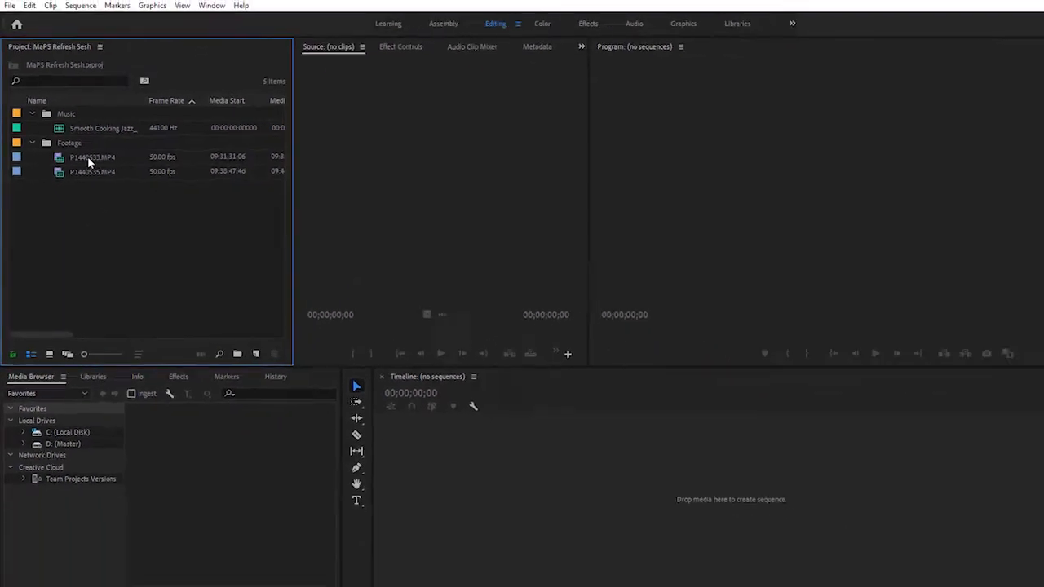
- Create a sequence from the clip P1440533.MP4 and rename the sequence as CakeCuttingVideo
left_click(87, 156)
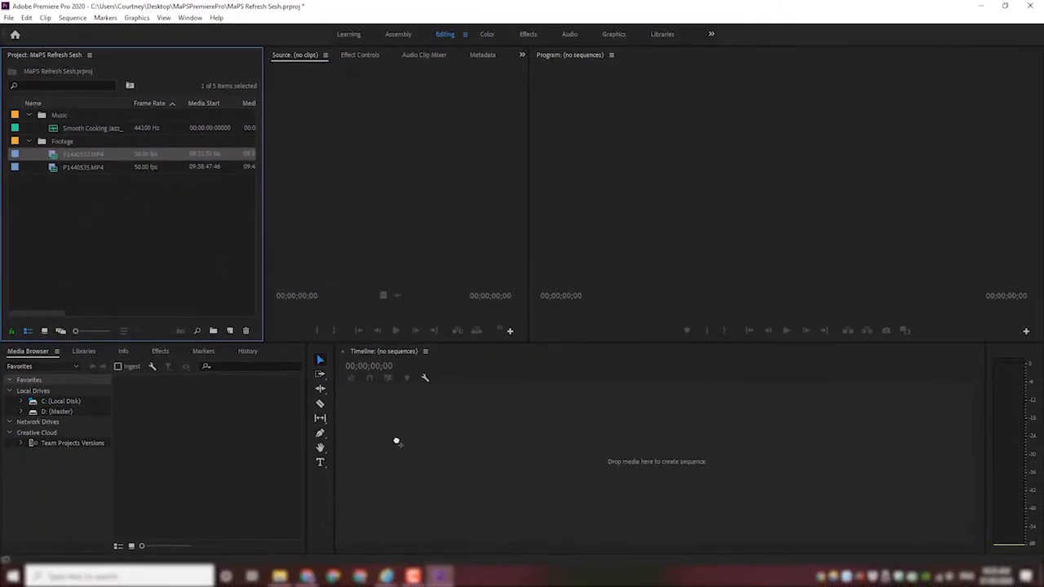
left_click_drag(397, 442, 400, 445)
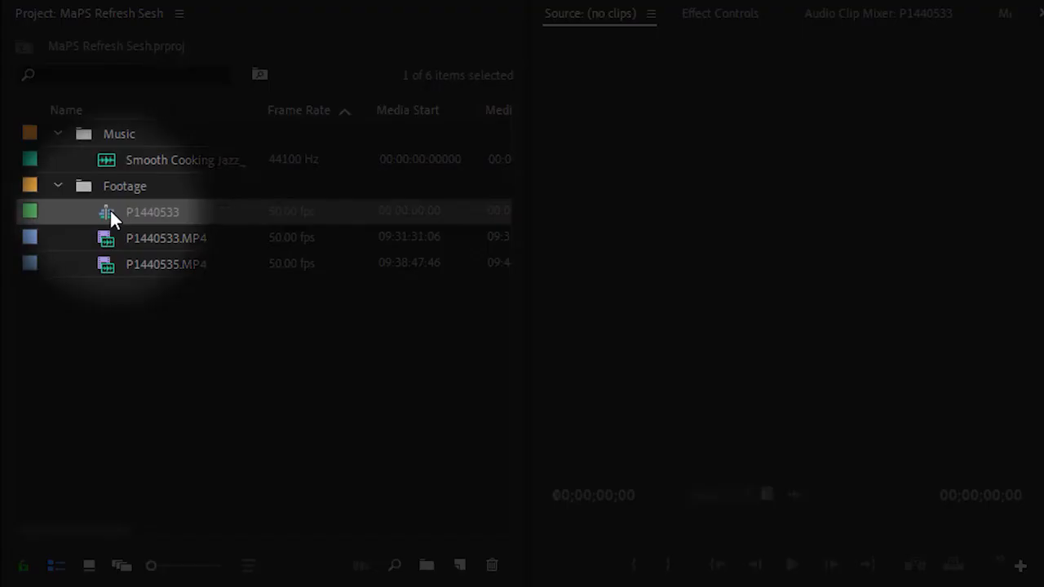
left_click(163, 212)
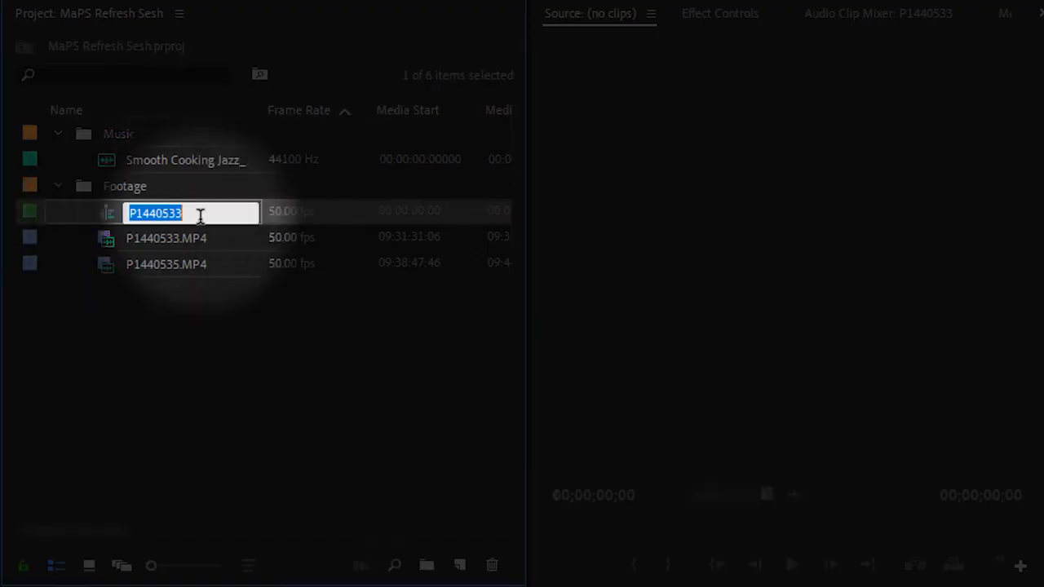
type("CakeCuttingVideo")
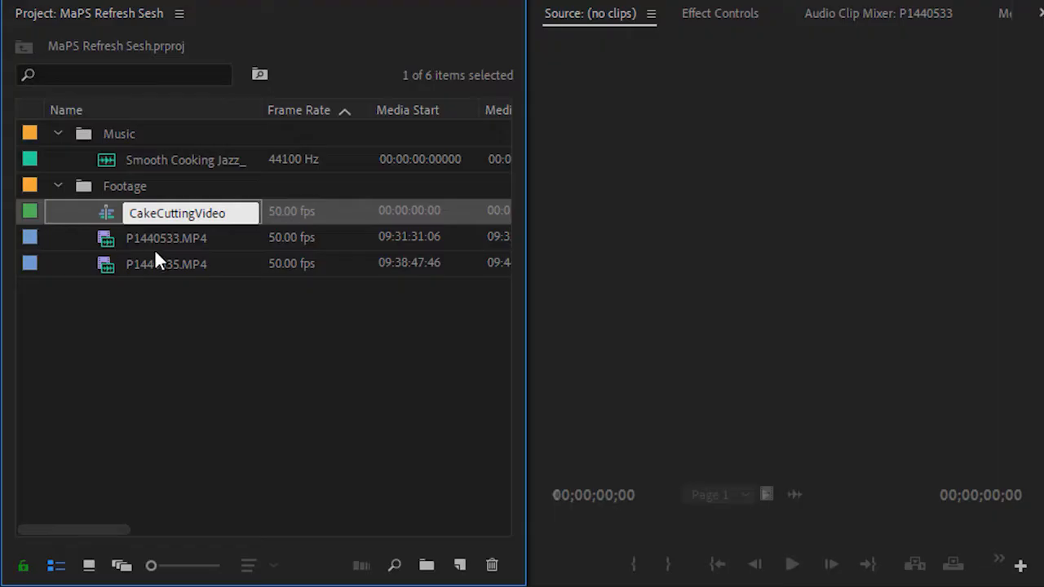
left_click(209, 342)
- Create a bin named Sequences and move the CakeCuttingVideo sequence into it
left_click(427, 566)
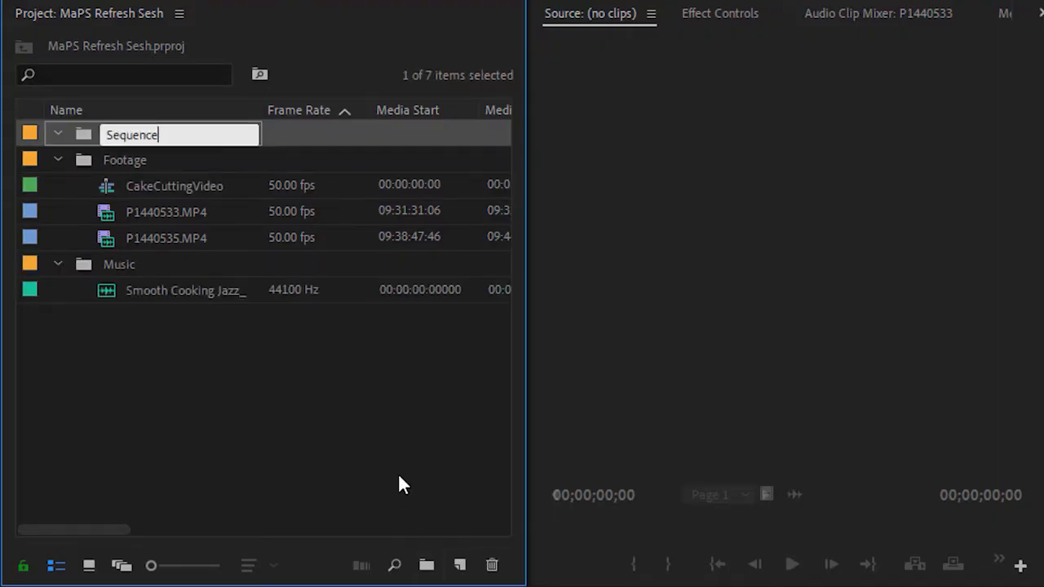
type("Sequences")
left_click(344, 500)
left_click_drag(139, 189, 135, 137)
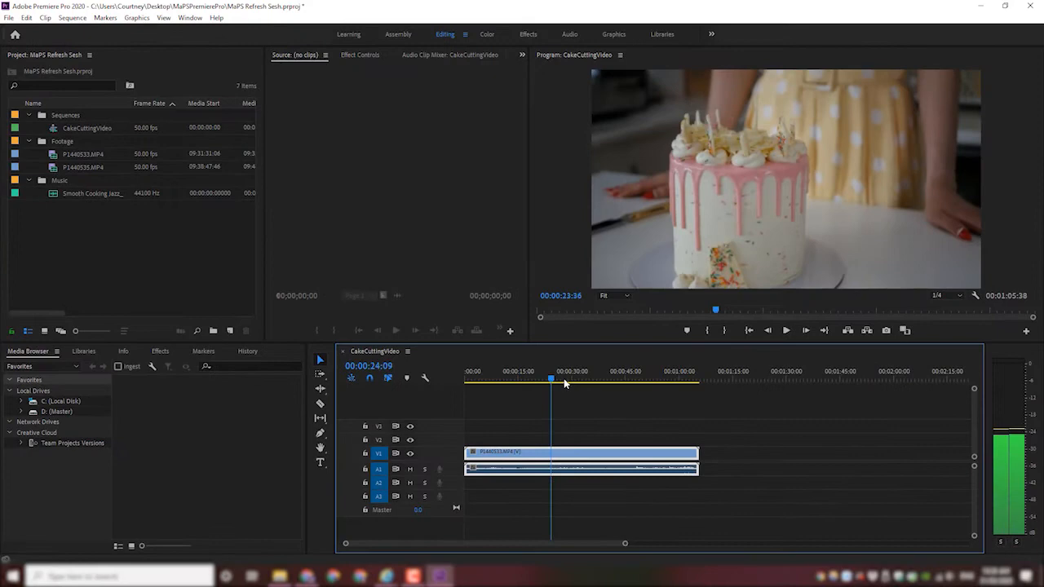
- Scrub through the CakeCuttingVideo sequence and inspect its clip at closer and wider timeline scales
left_click_drag(564, 384, 463, 391)
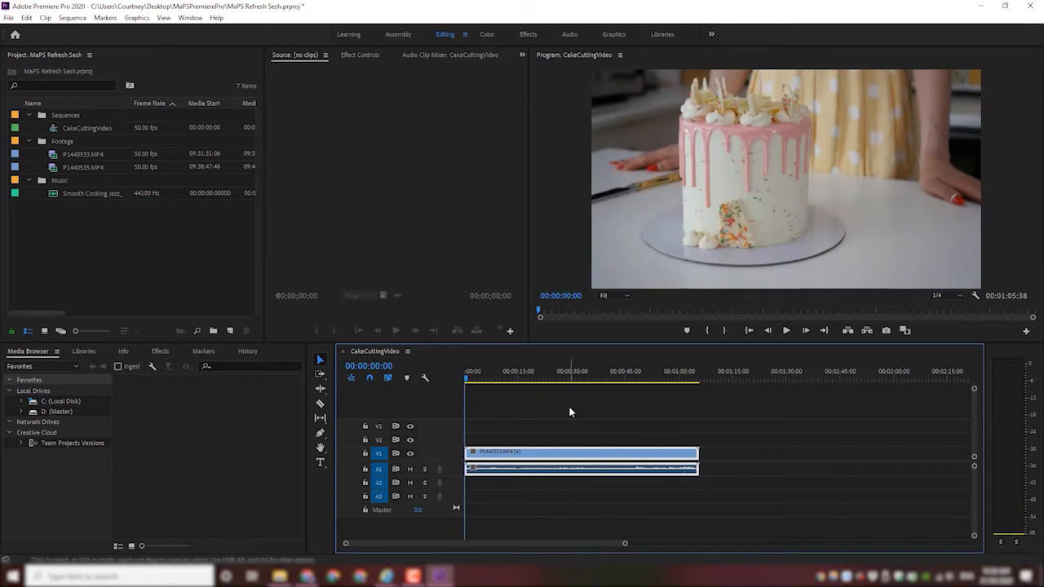
left_click(539, 378)
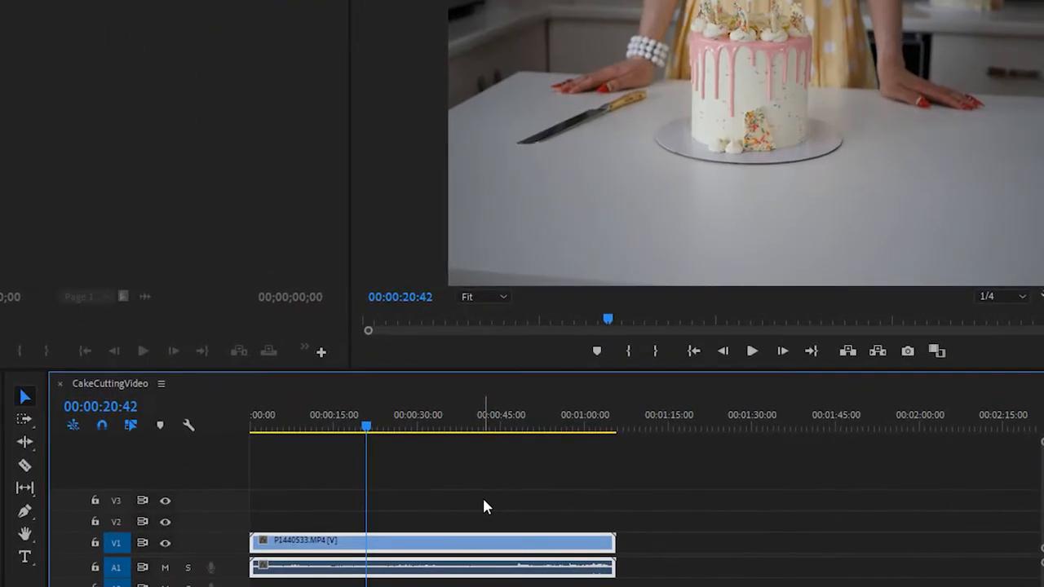
key("equal")
key("equal")
key("equal")
key("equal")
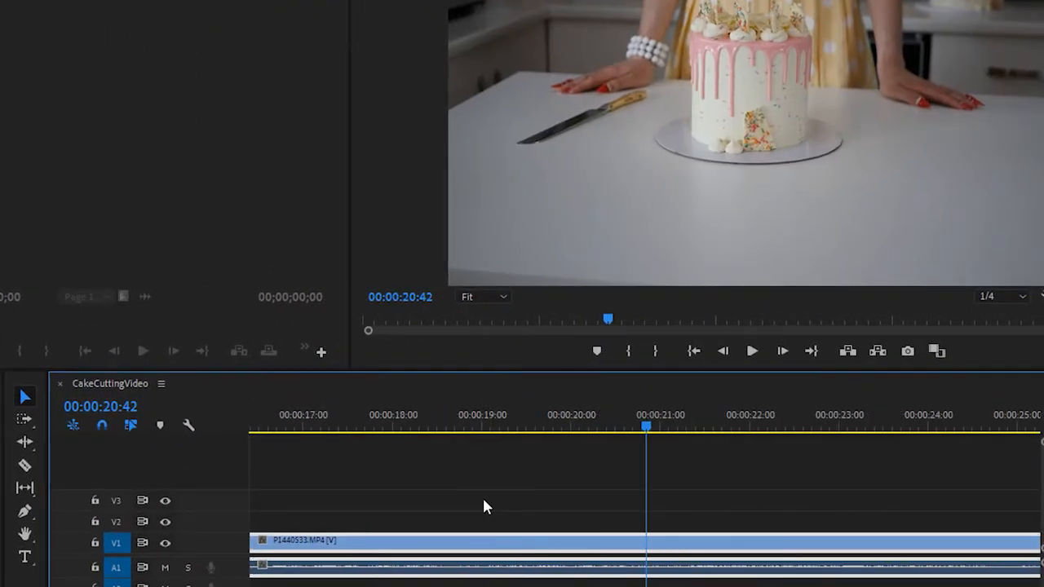
key("minus")
key("minus")
key("minus")
key("minus")
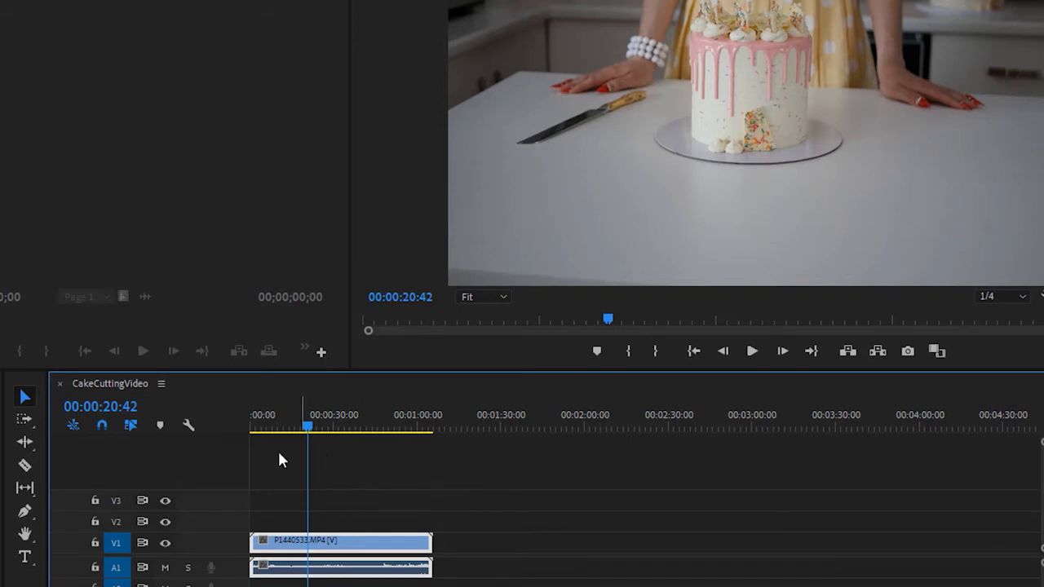
- Place the playhead at 00:00:10:47 and trim the start of the P1440533.MP4 clip to that point
mouse_move(269, 432)
left_mouse_down()
mouse_move(257, 433)
mouse_move(284, 434)
left_mouse_up()
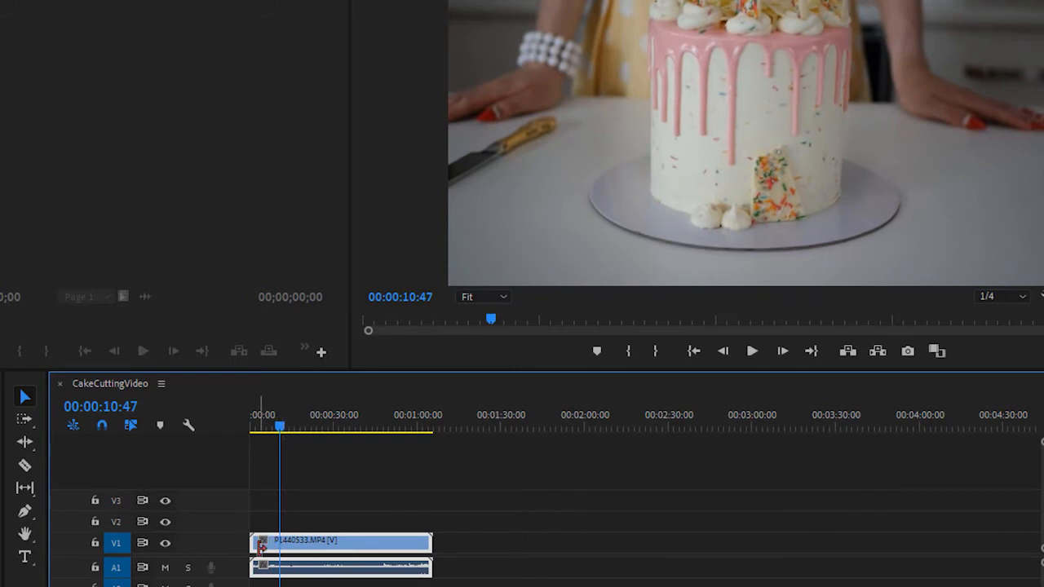
key("=")
key("=")
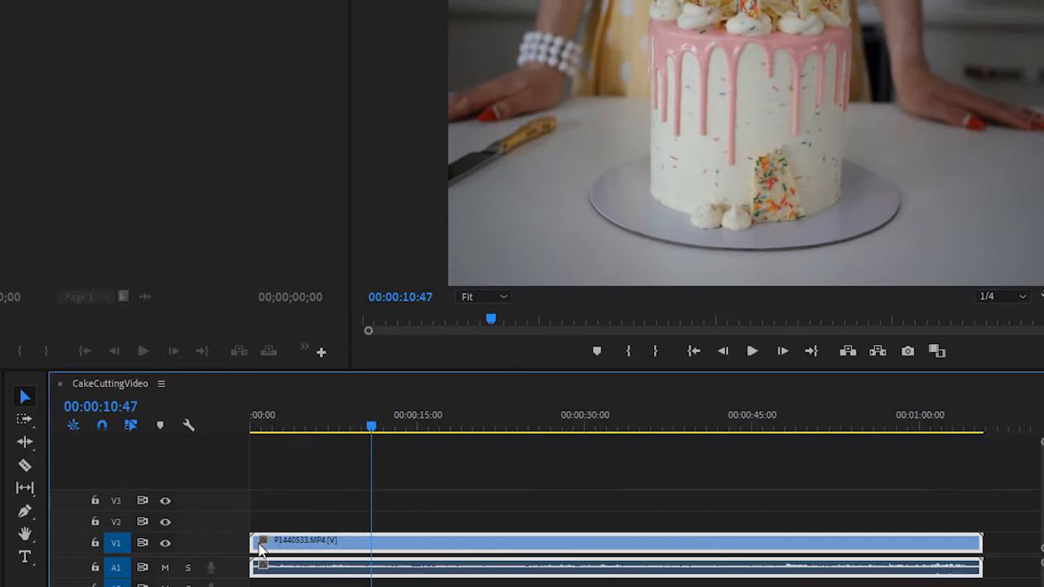
key("=")
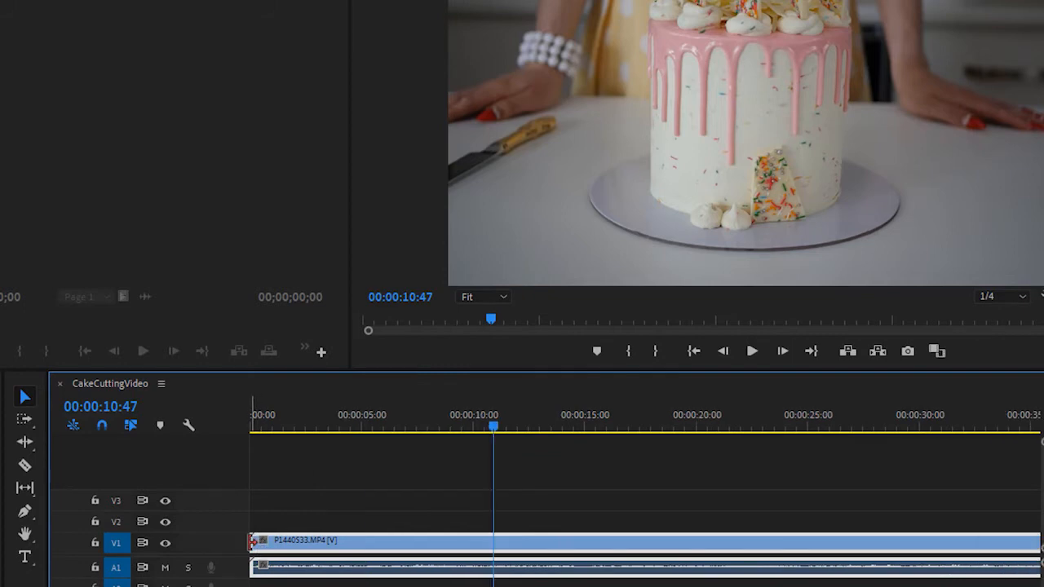
left_click_drag(253, 540, 490, 577)
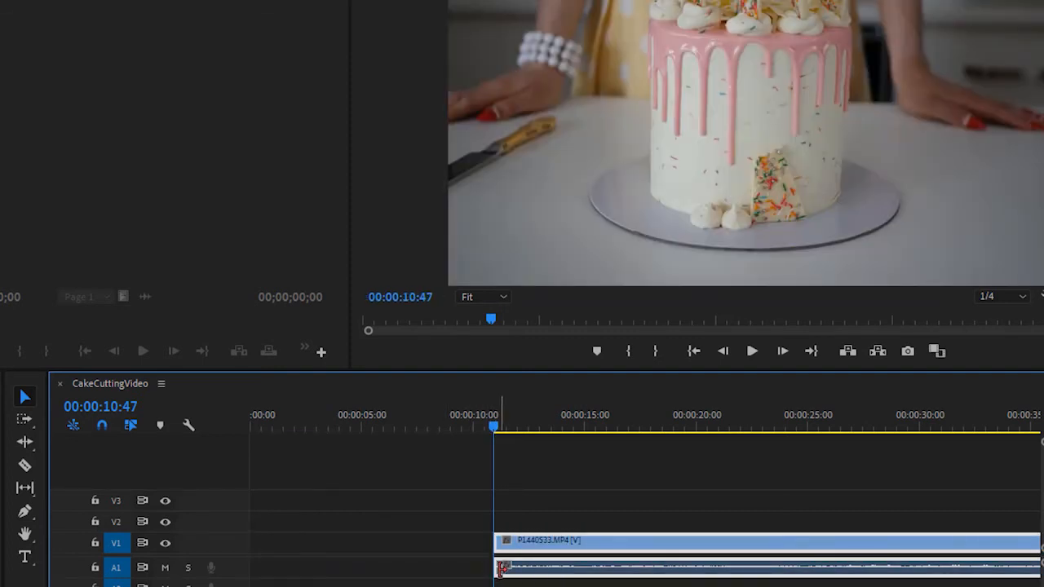
- Delete the empty gap before the trimmed clip so it starts at the beginning of the sequence
left_click(343, 546)
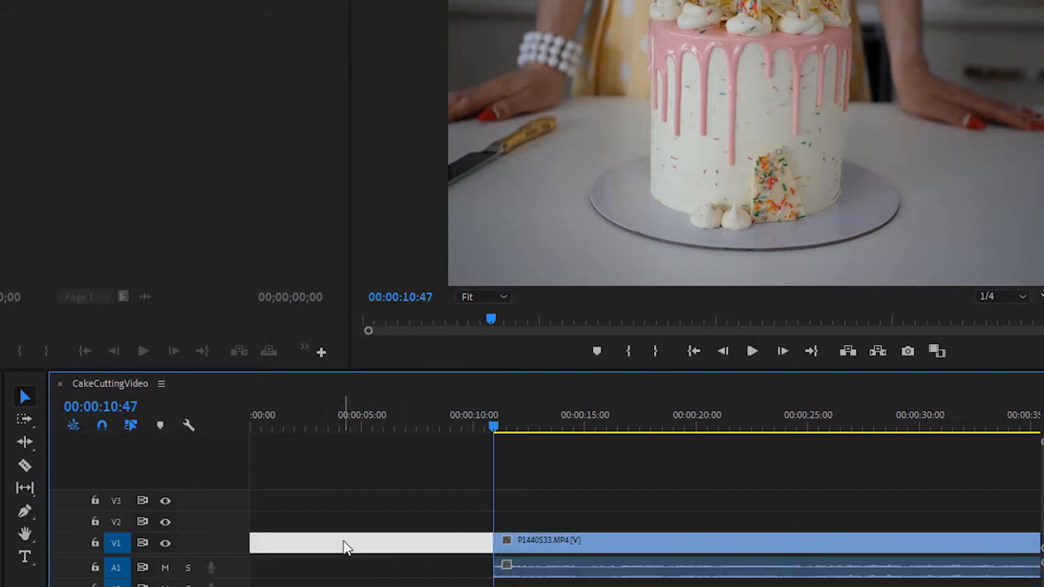
key("Delete")
key("minus")
key("minus")
- Play the opening seconds of the trimmed sequence from its start, stopping at 00:00:02:20
left_click(256, 425)
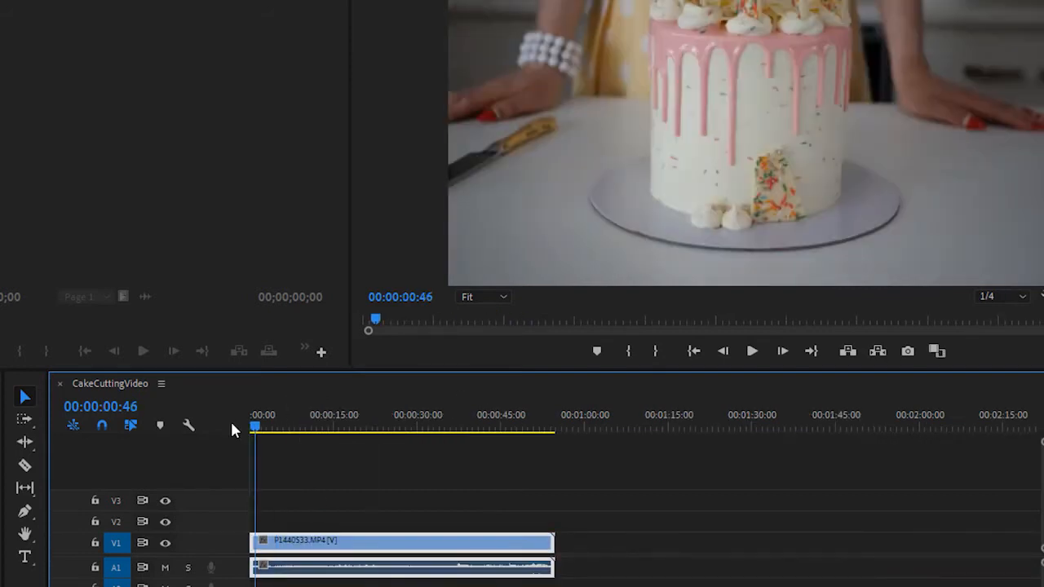
key("Home")
key("space")
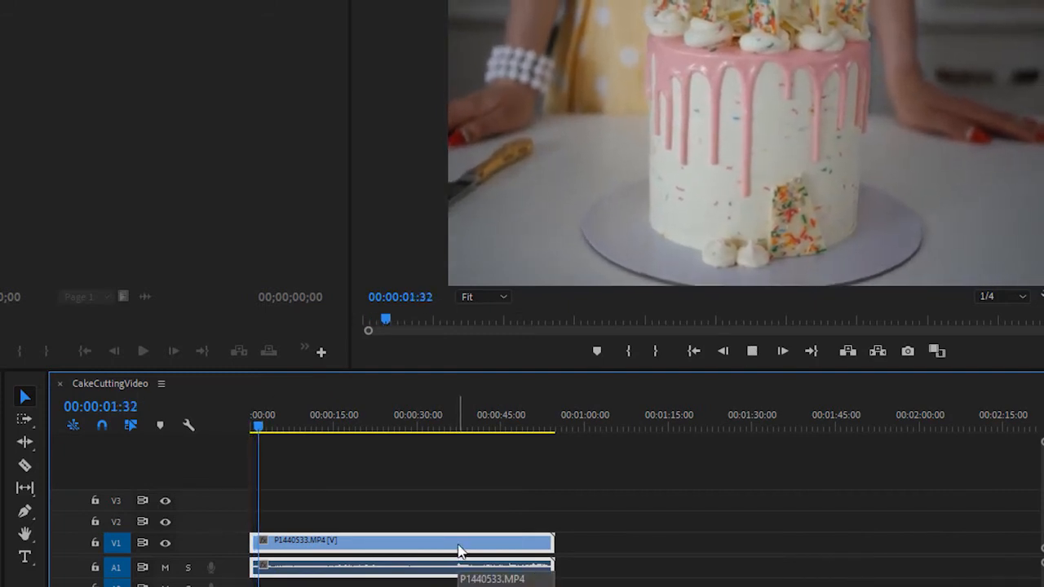
key("space")
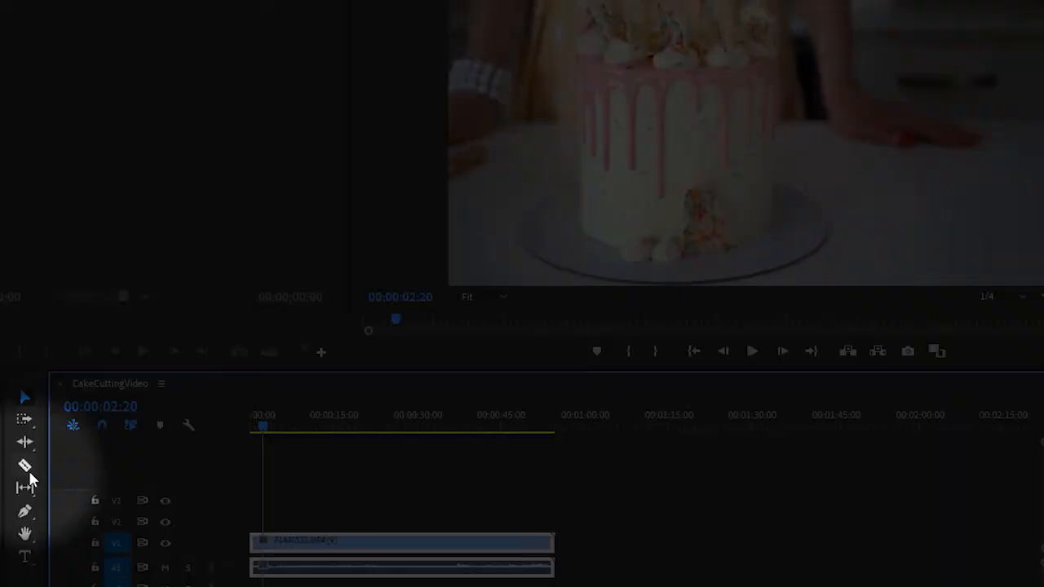
- Split the P1440533.MP4 clip with the Razor tool at 00:00:02:20, about 6 seconds and about 11 seconds
left_click(25, 467)
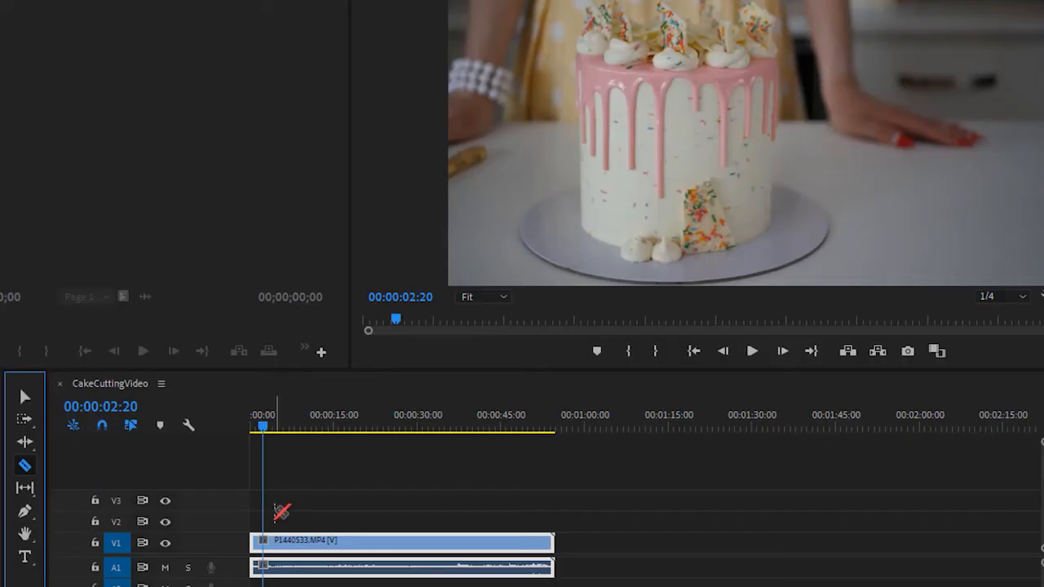
key("equal")
key("equal")
left_click(305, 542)
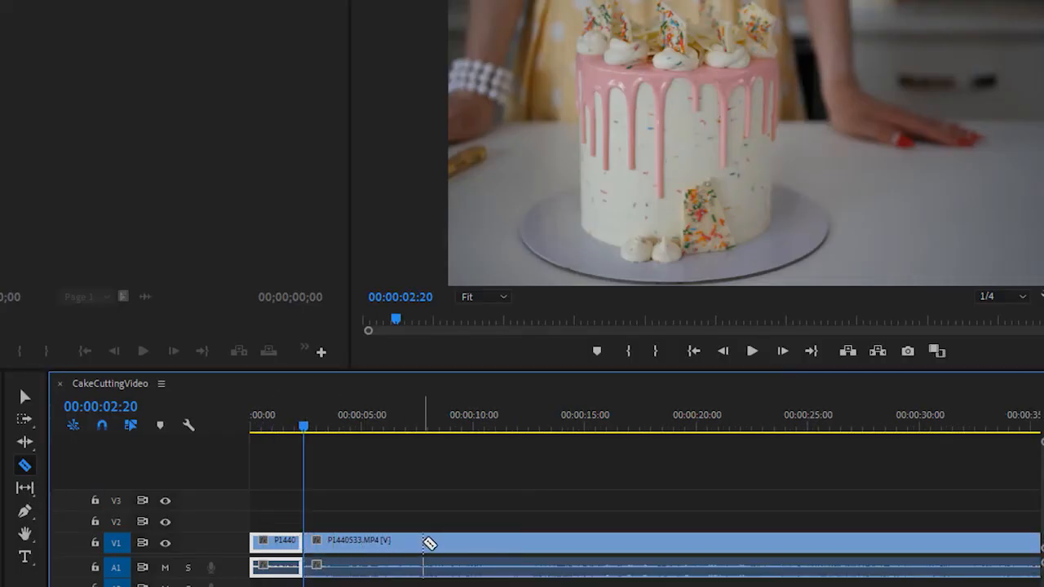
left_click(387, 541)
left_click(492, 542)
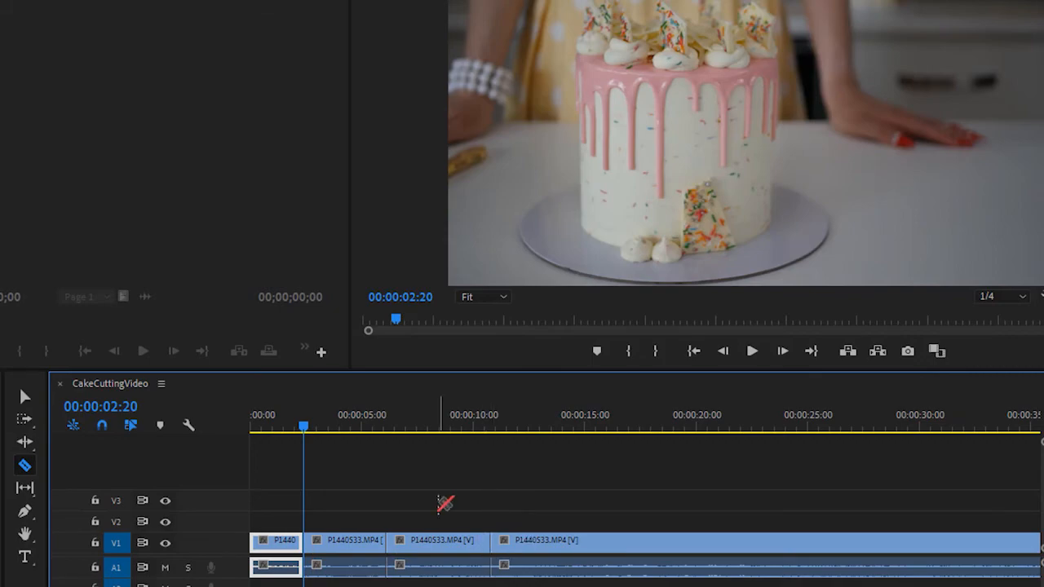
- Delete the second and last segments of the split clip and close the gap between the two remaining segments
left_click(25, 398)
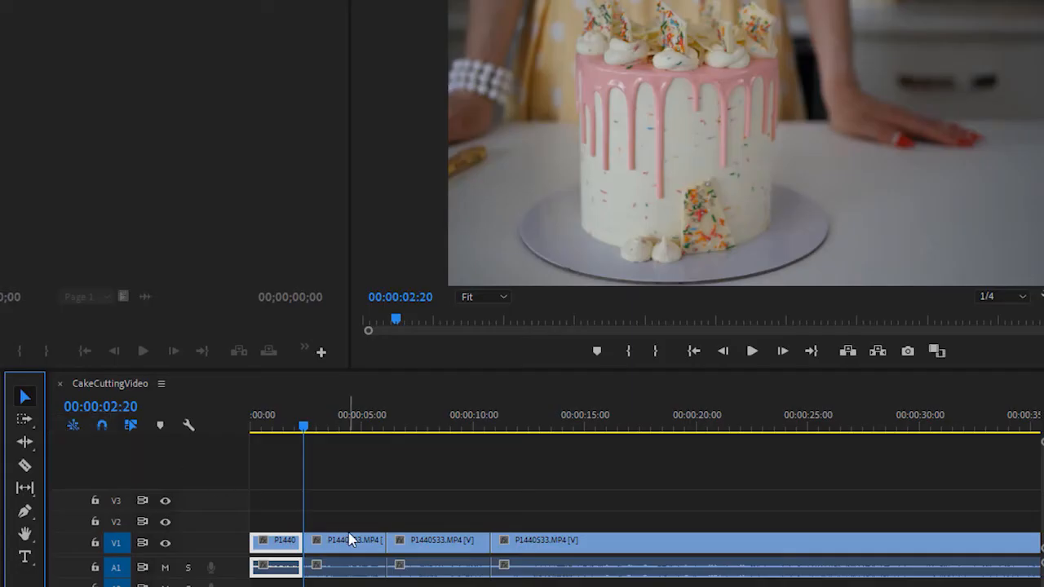
left_click(349, 548)
key("Delete")
left_click(547, 555)
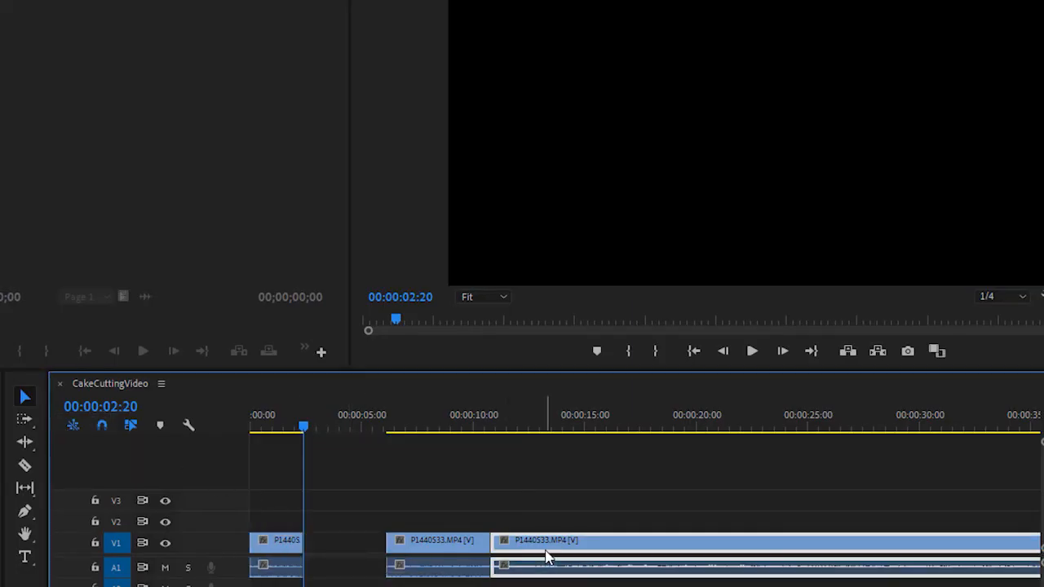
key("Delete")
left_click(349, 555)
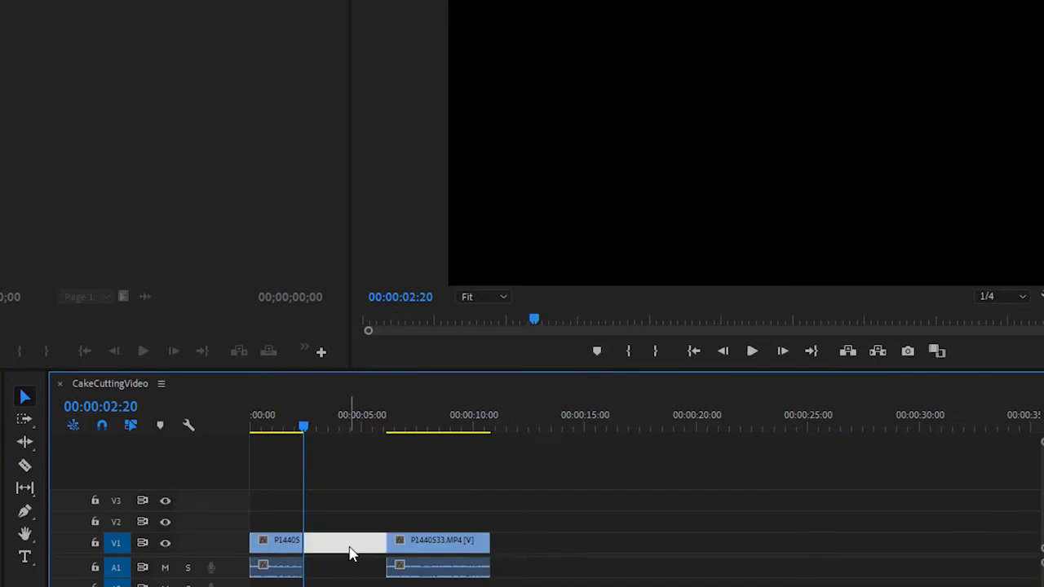
key("Delete")
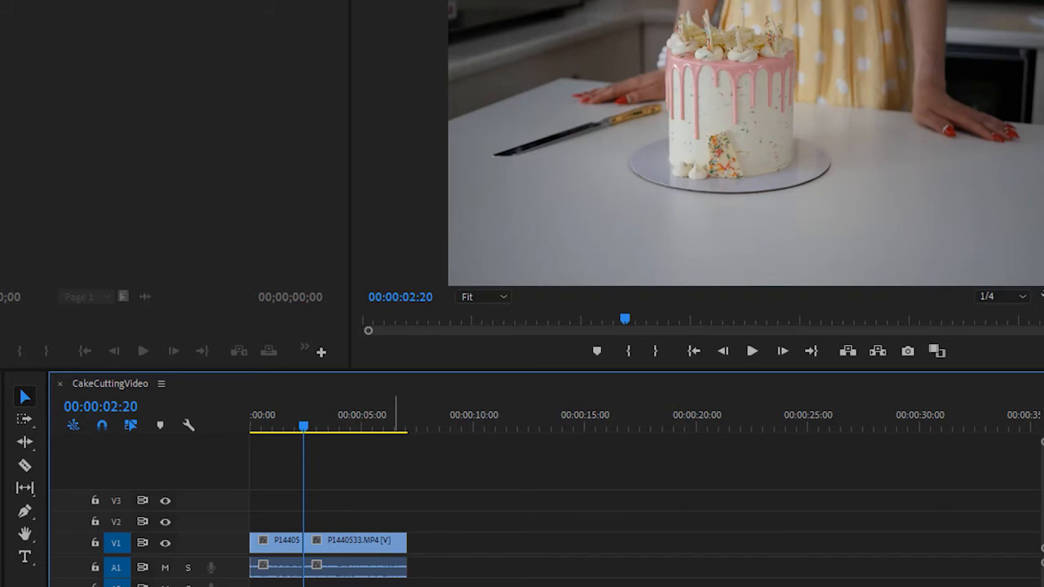
- Split the second segment at the playhead at 00:00:04:15 and again at 00:00:05:43, leaving no clip selected
left_click_drag(302, 427, 349, 443)
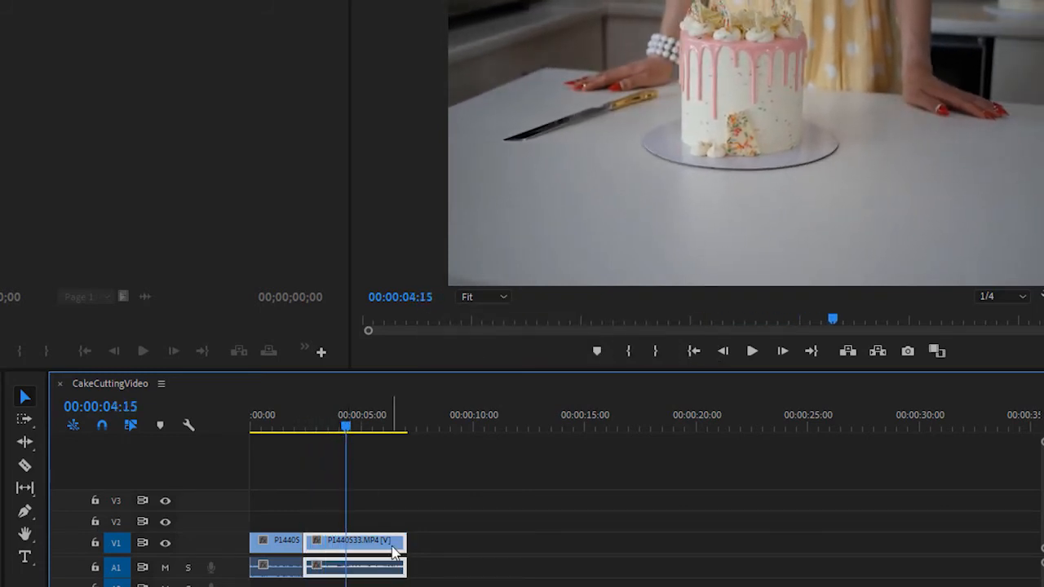
key("ctrl+k")
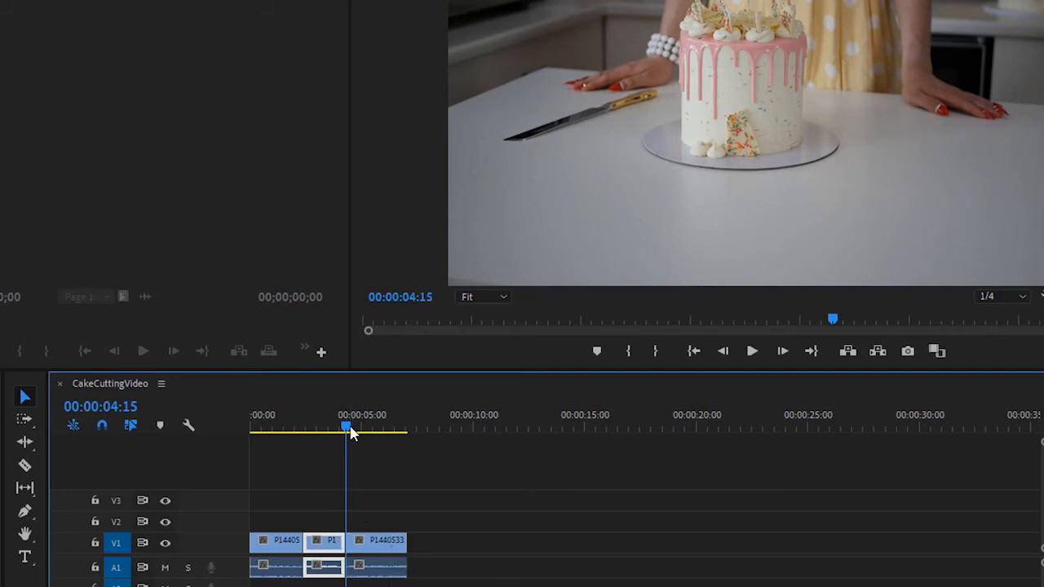
left_click_drag(350, 433, 387, 441)
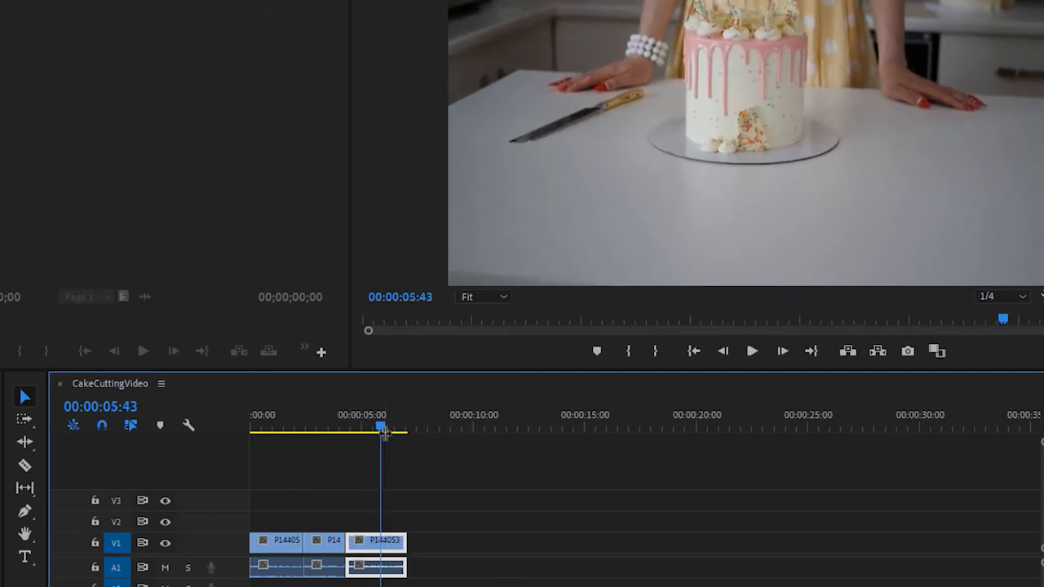
key("ctrl+k")
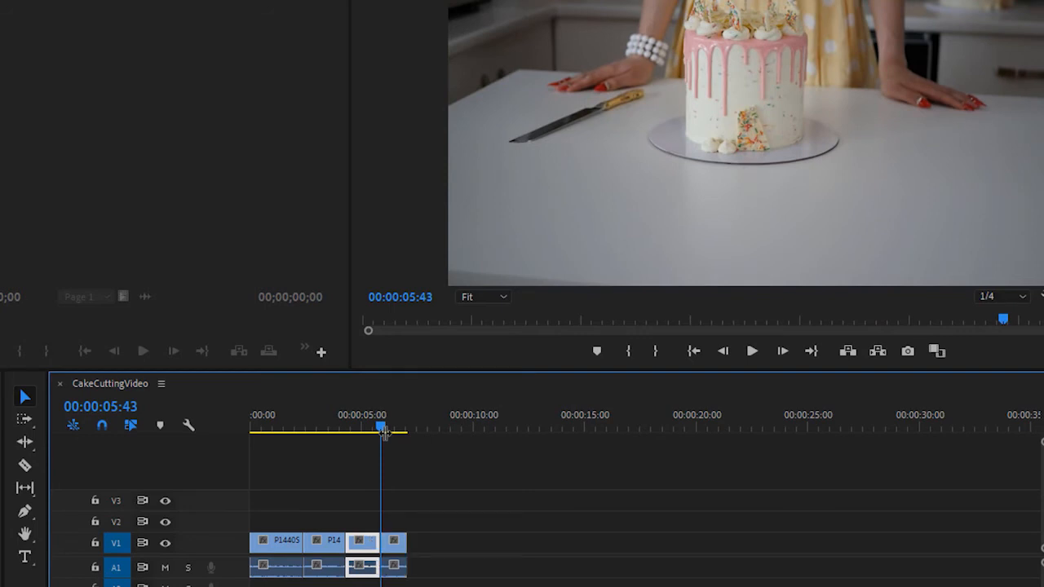
left_click(365, 479)
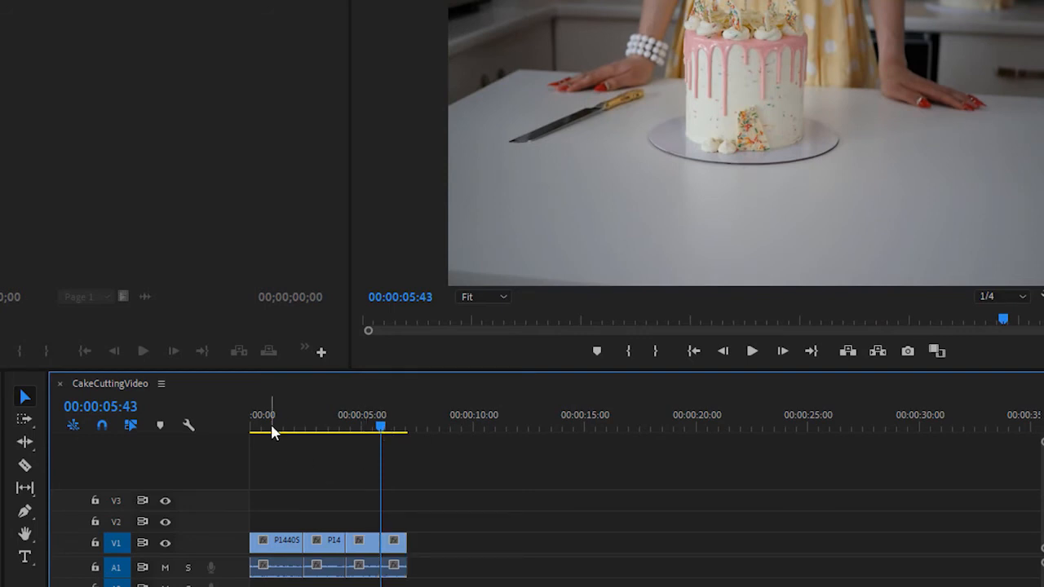
- Return the playhead to the sequence start and ripple-trim about 1 second off the beginning of the first segment
left_click_drag(272, 432, 246, 437)
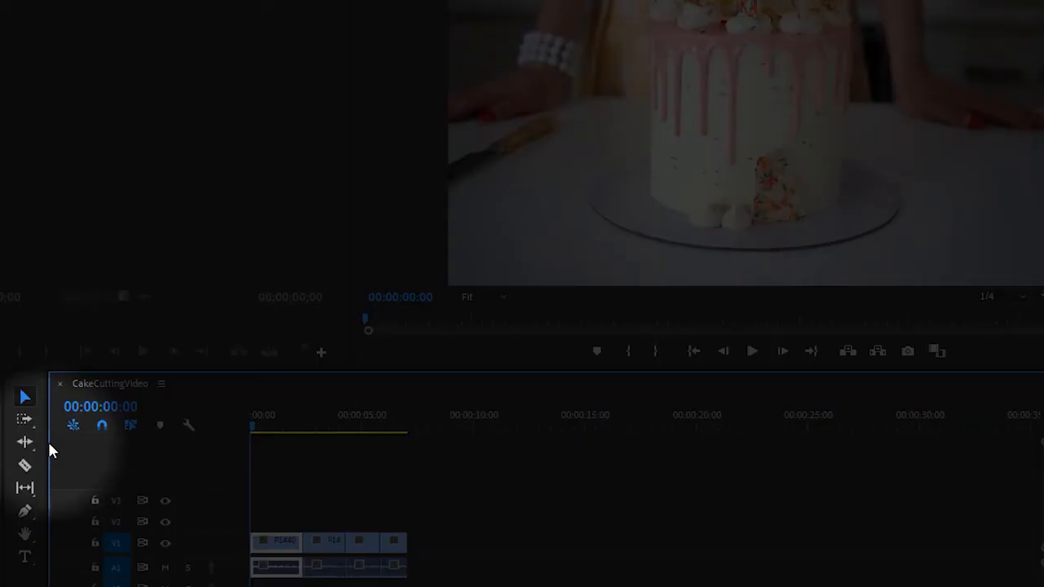
left_click(26, 441)
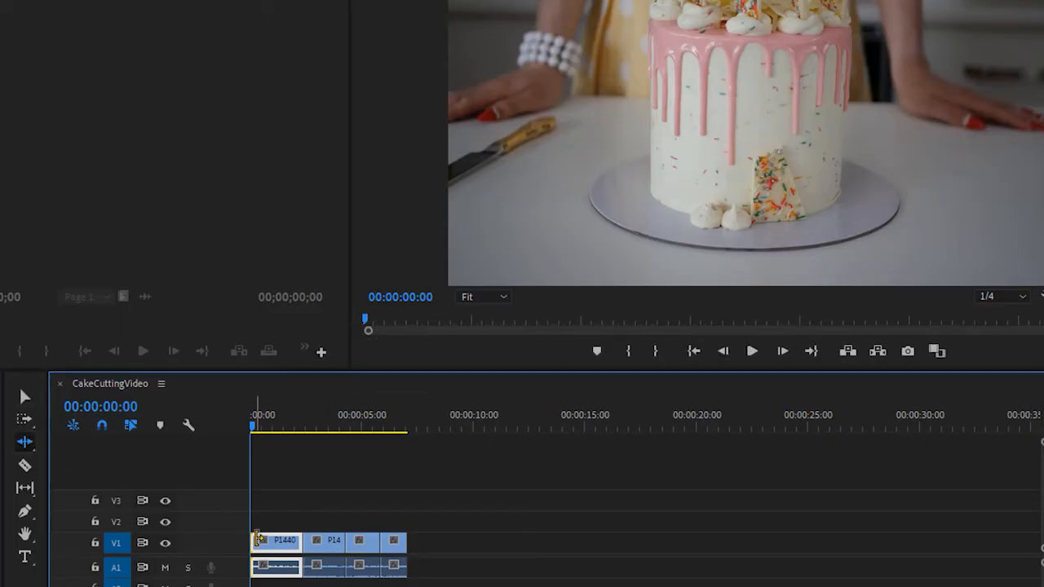
left_click_drag(255, 538, 280, 540)
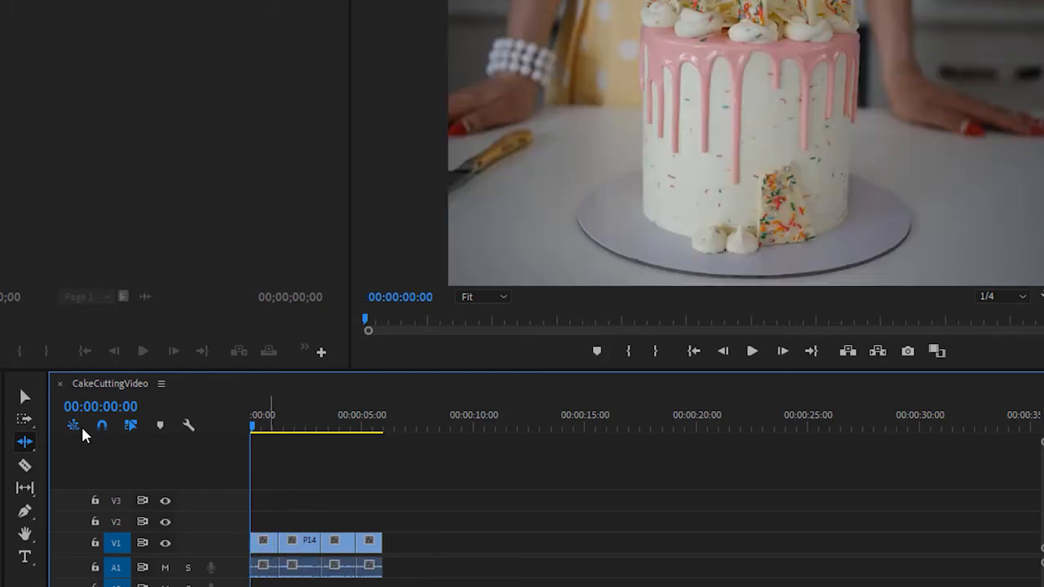
left_click(27, 397)
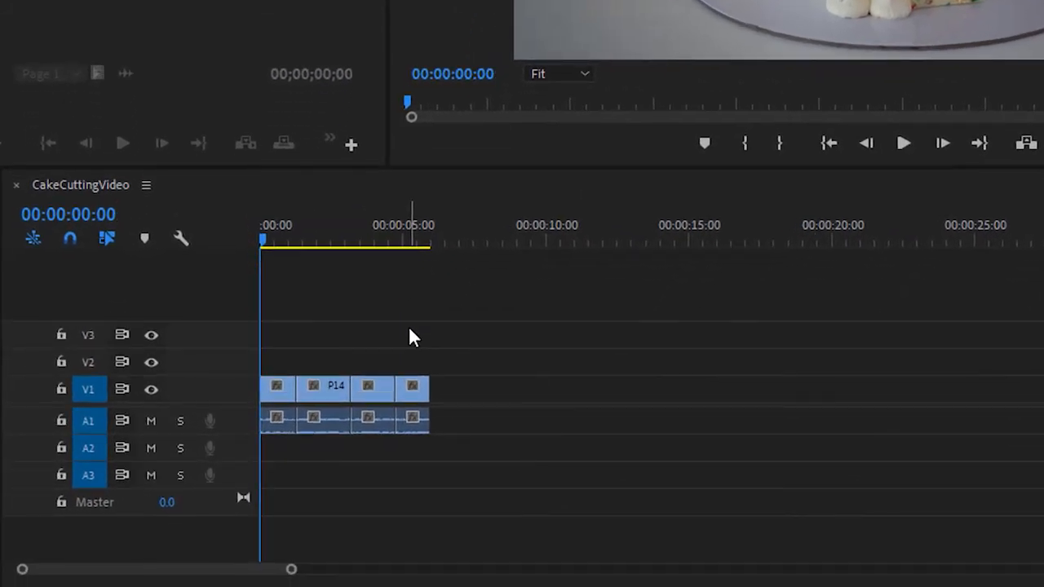
- Rearrange the four segments on V1, placing the former first segment after the second and the last one apart at about 13 seconds
left_click_drag(555, 372, 377, 401)
left_click(529, 331)
left_click_drag(582, 401, 339, 401)
left_click_drag(612, 391, 414, 398)
- Delete the detached segment at about 13 seconds and close the empty gap at the start of the sequence
left_click(662, 398)
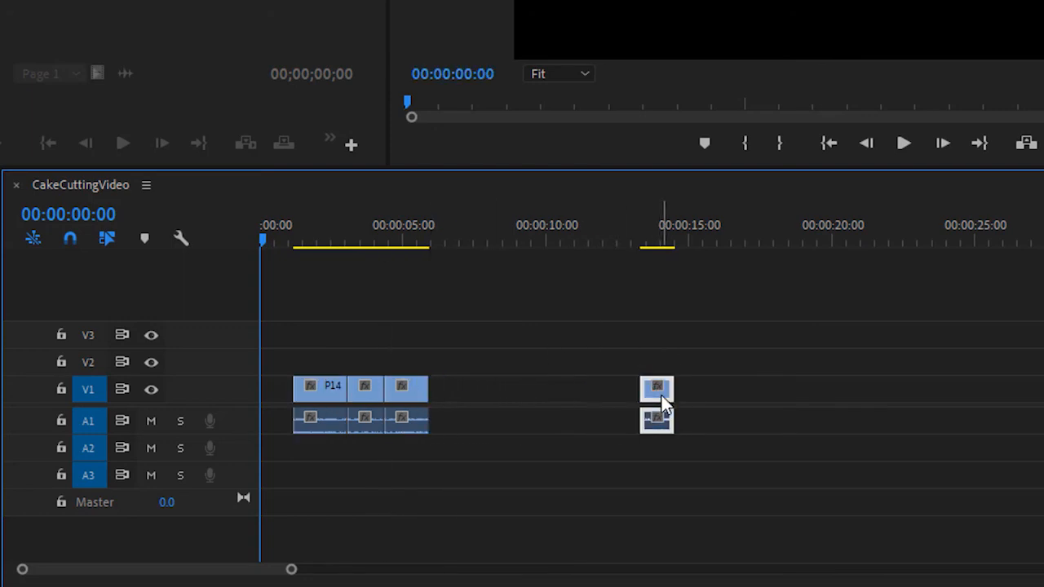
key("Delete")
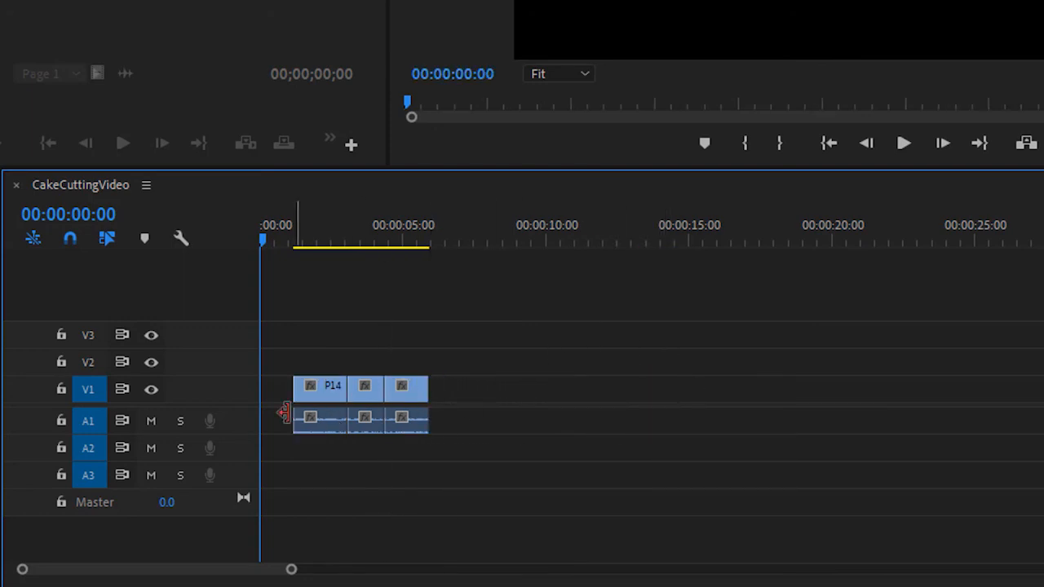
left_click(278, 395)
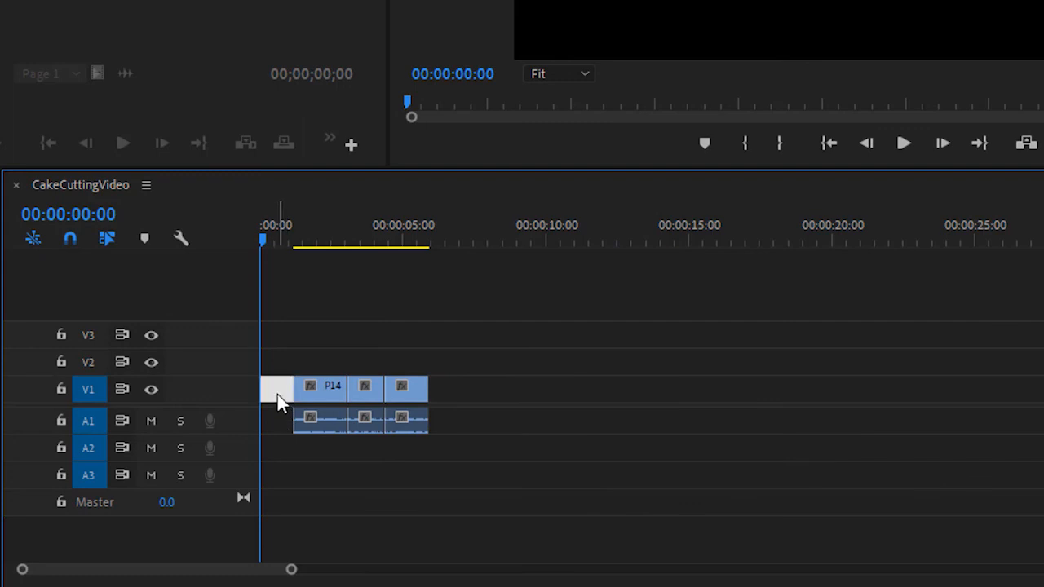
key("Delete")
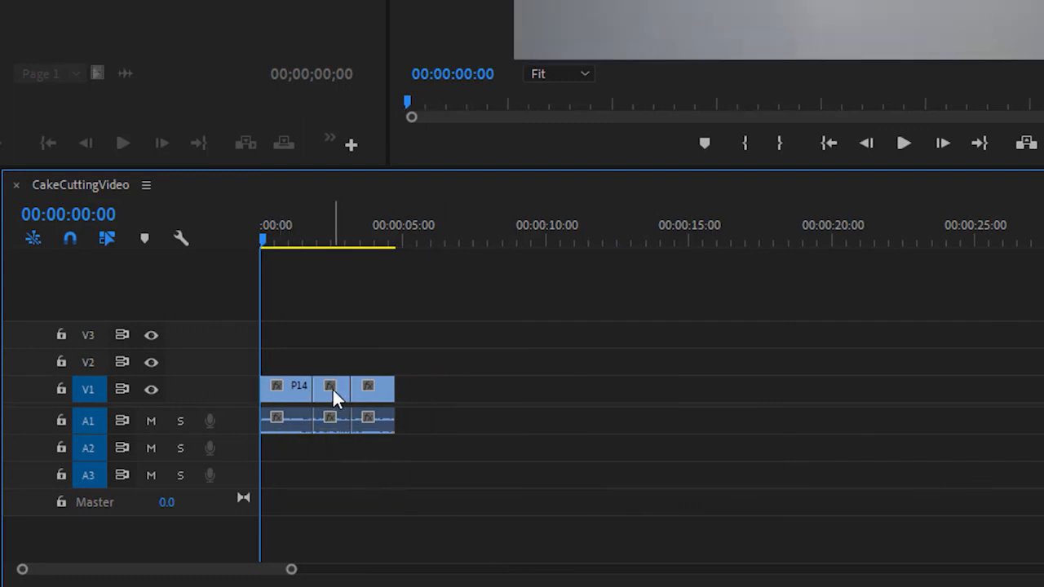
- Move the middle segment onto V2 and A2, overlapping the end of the first segment, and play the sequence from its start
left_click_drag(331, 397, 347, 463)
left_click_drag(340, 368, 310, 408)
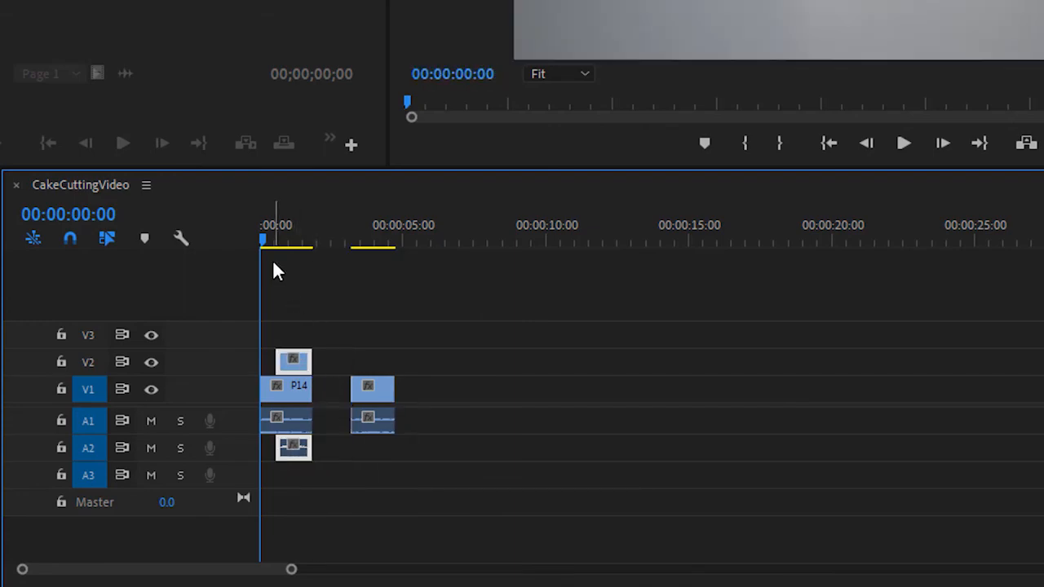
key("space")
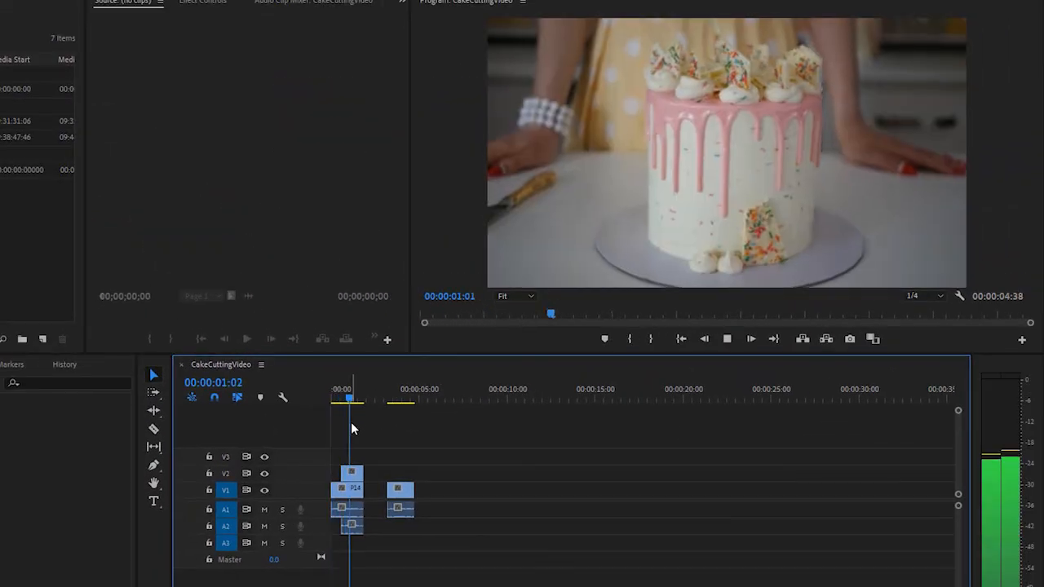